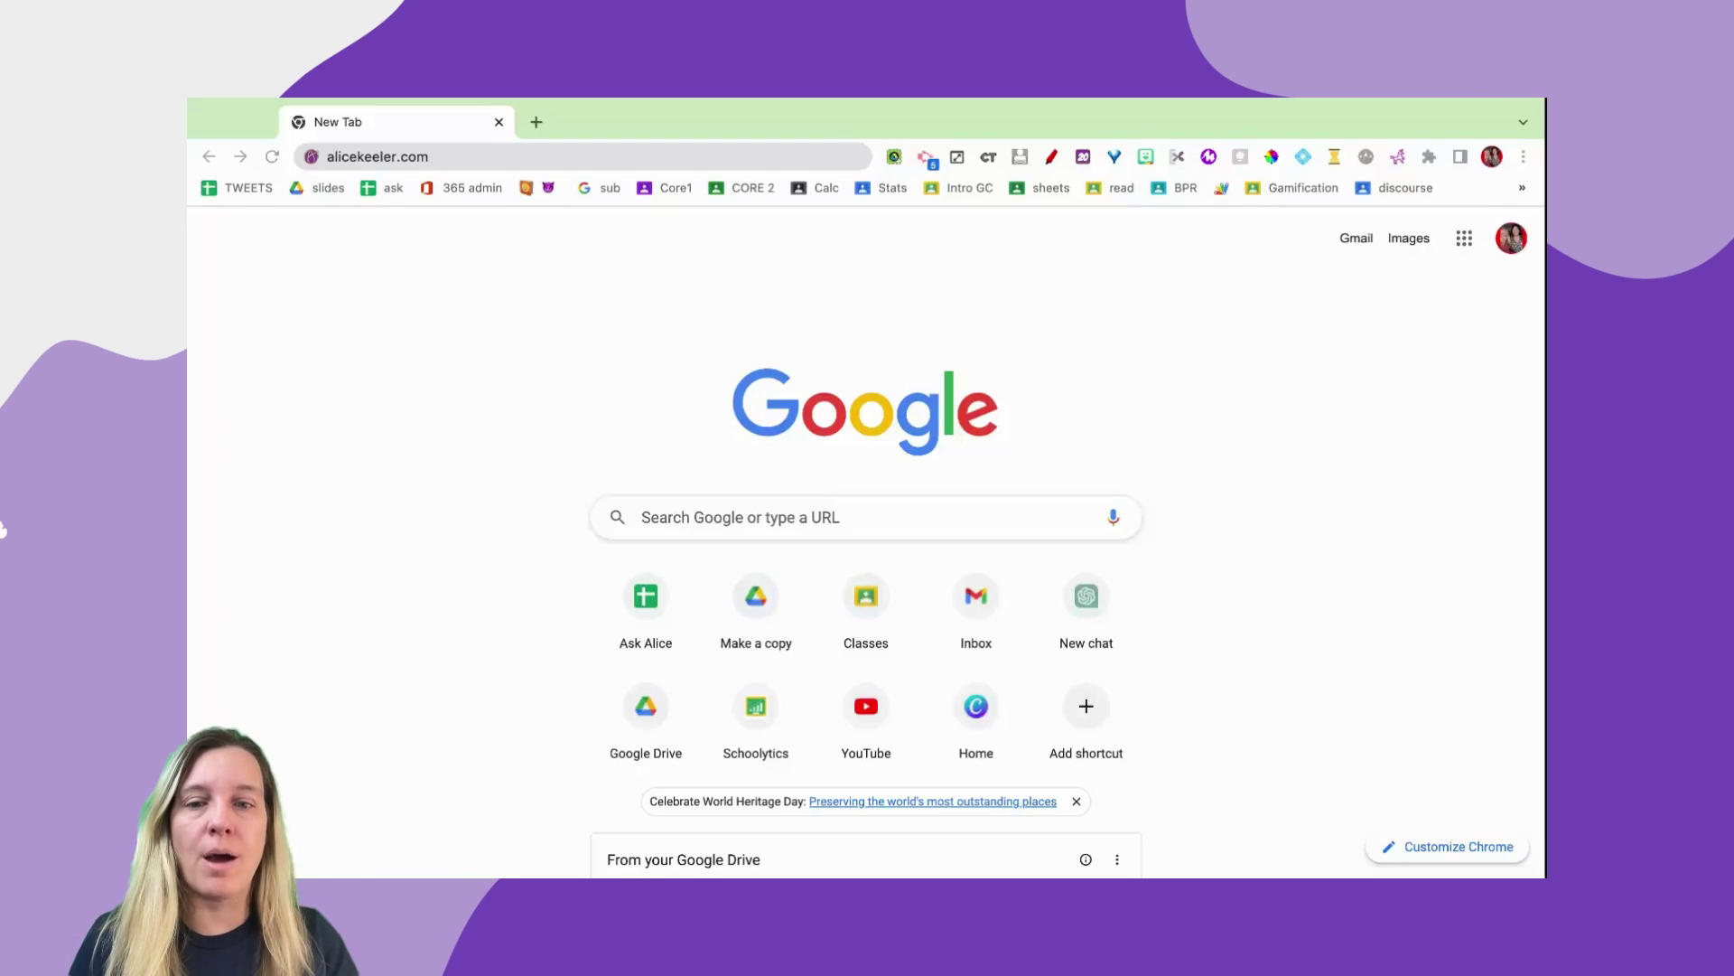
# - Load the alicekeeler.com/codedbyalice web address
pyautogui.moveTo(364, 156); pyautogui.dragTo(537, 161)
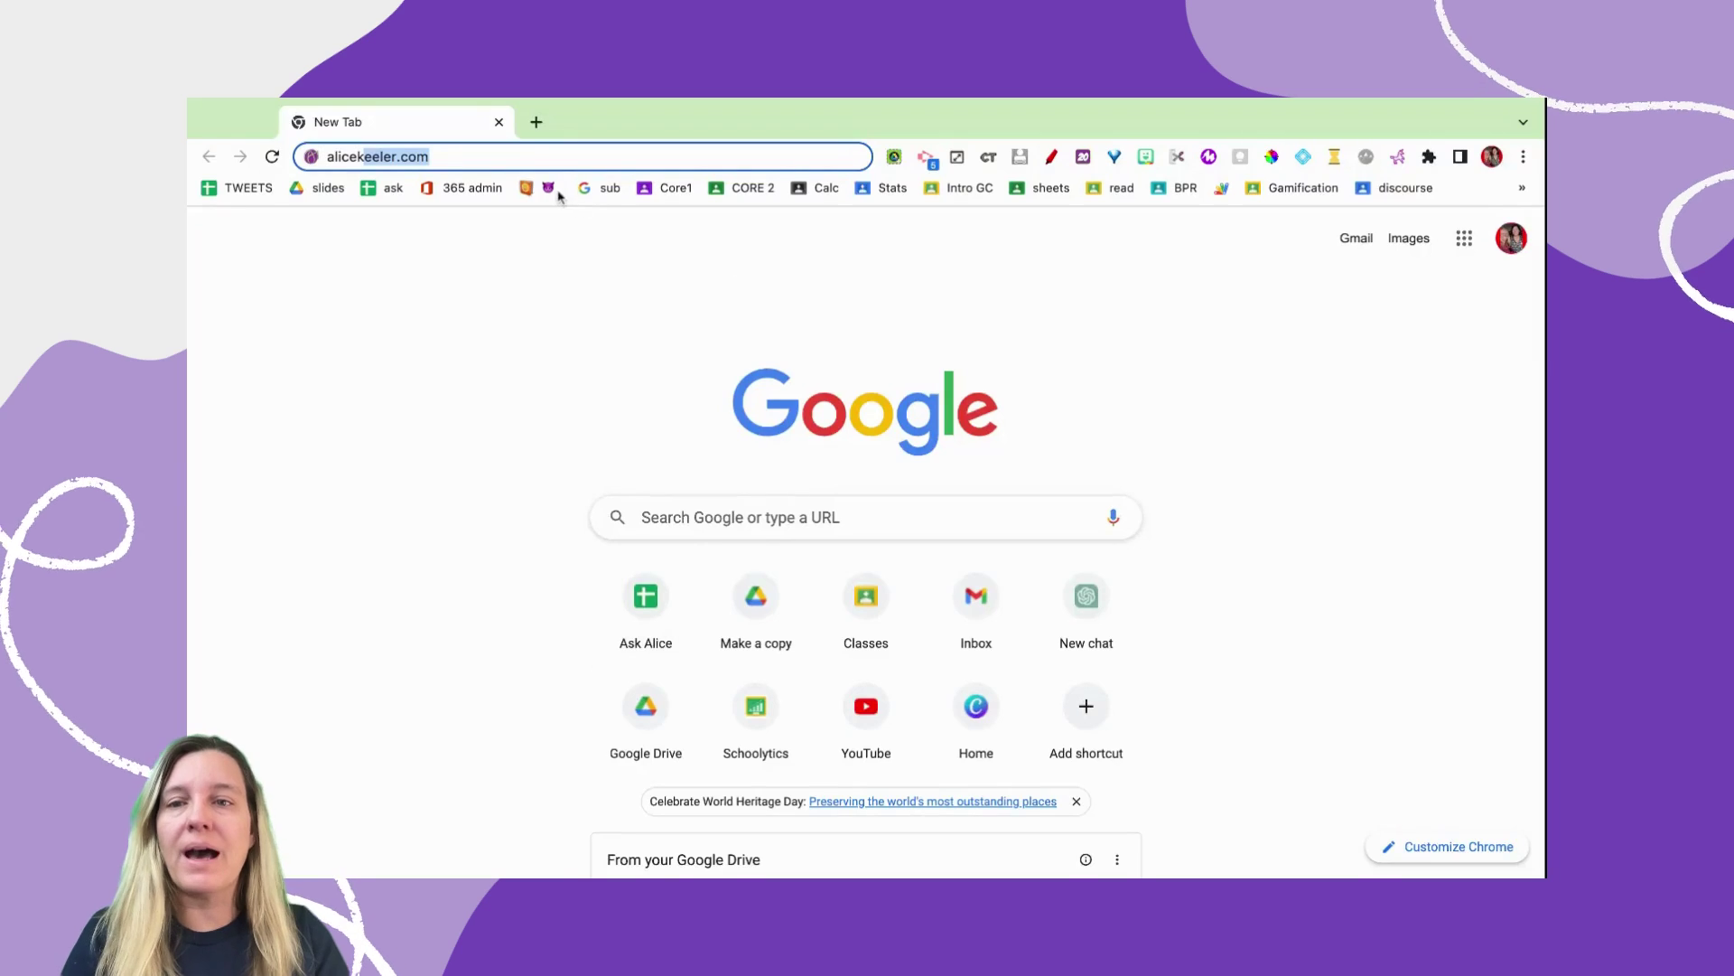
pyautogui.press('Right')
pyautogui.write('/c')
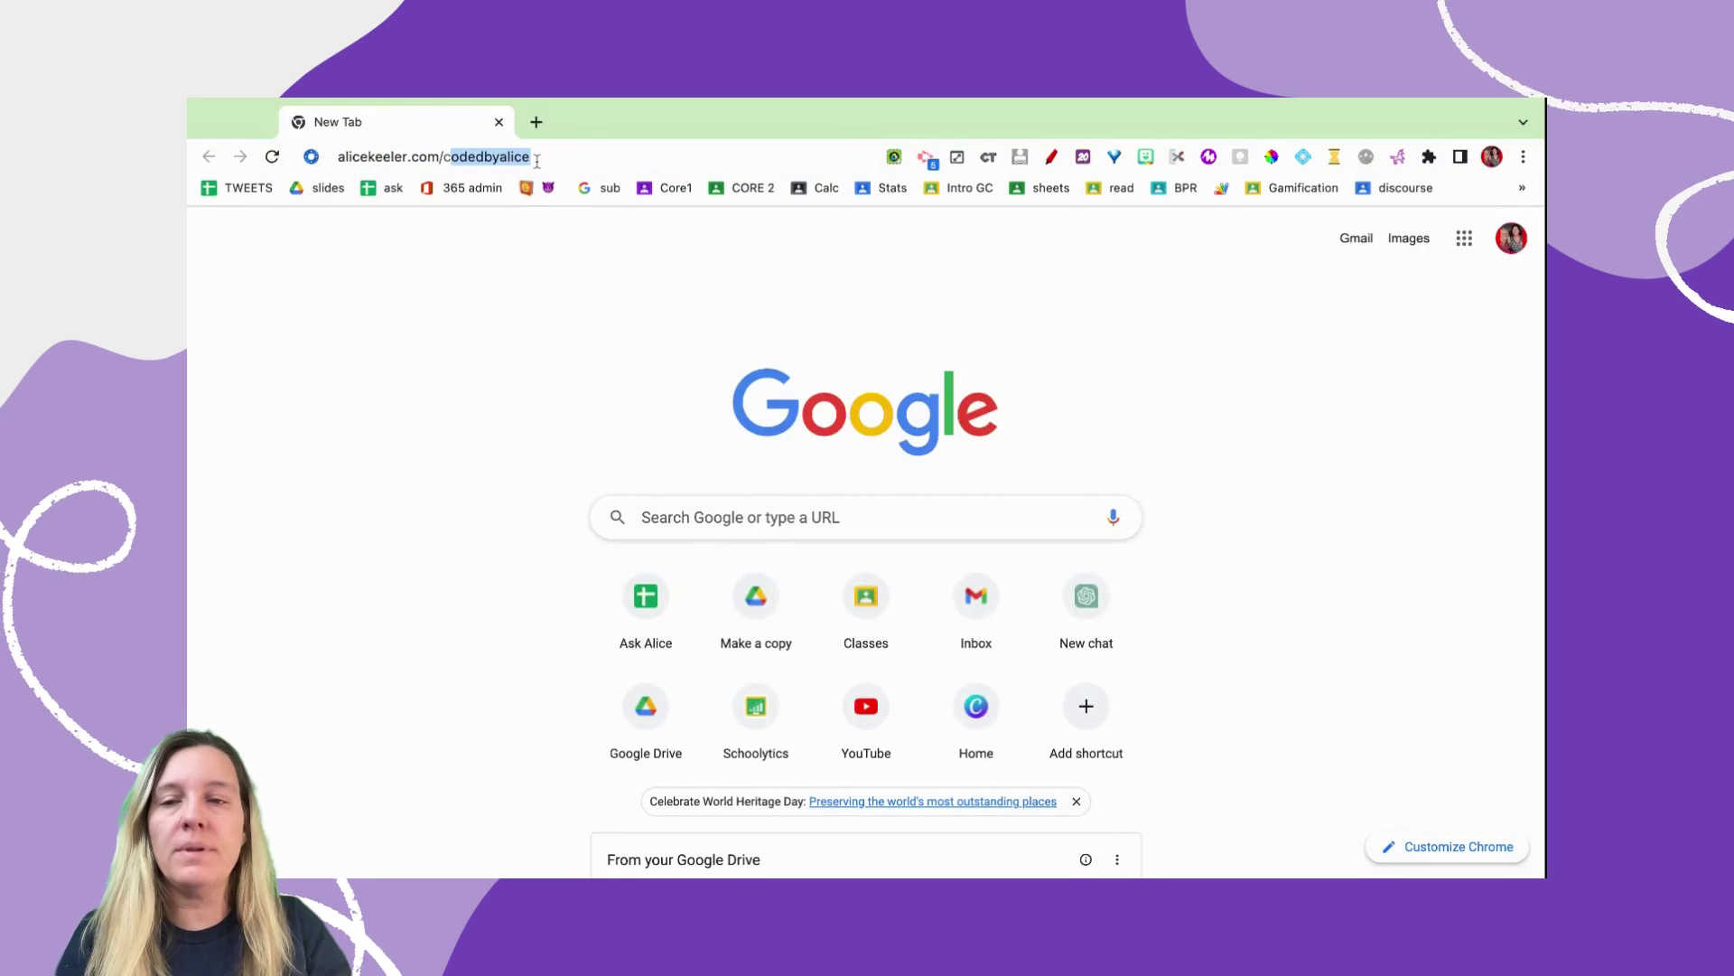
pyautogui.press('Return')
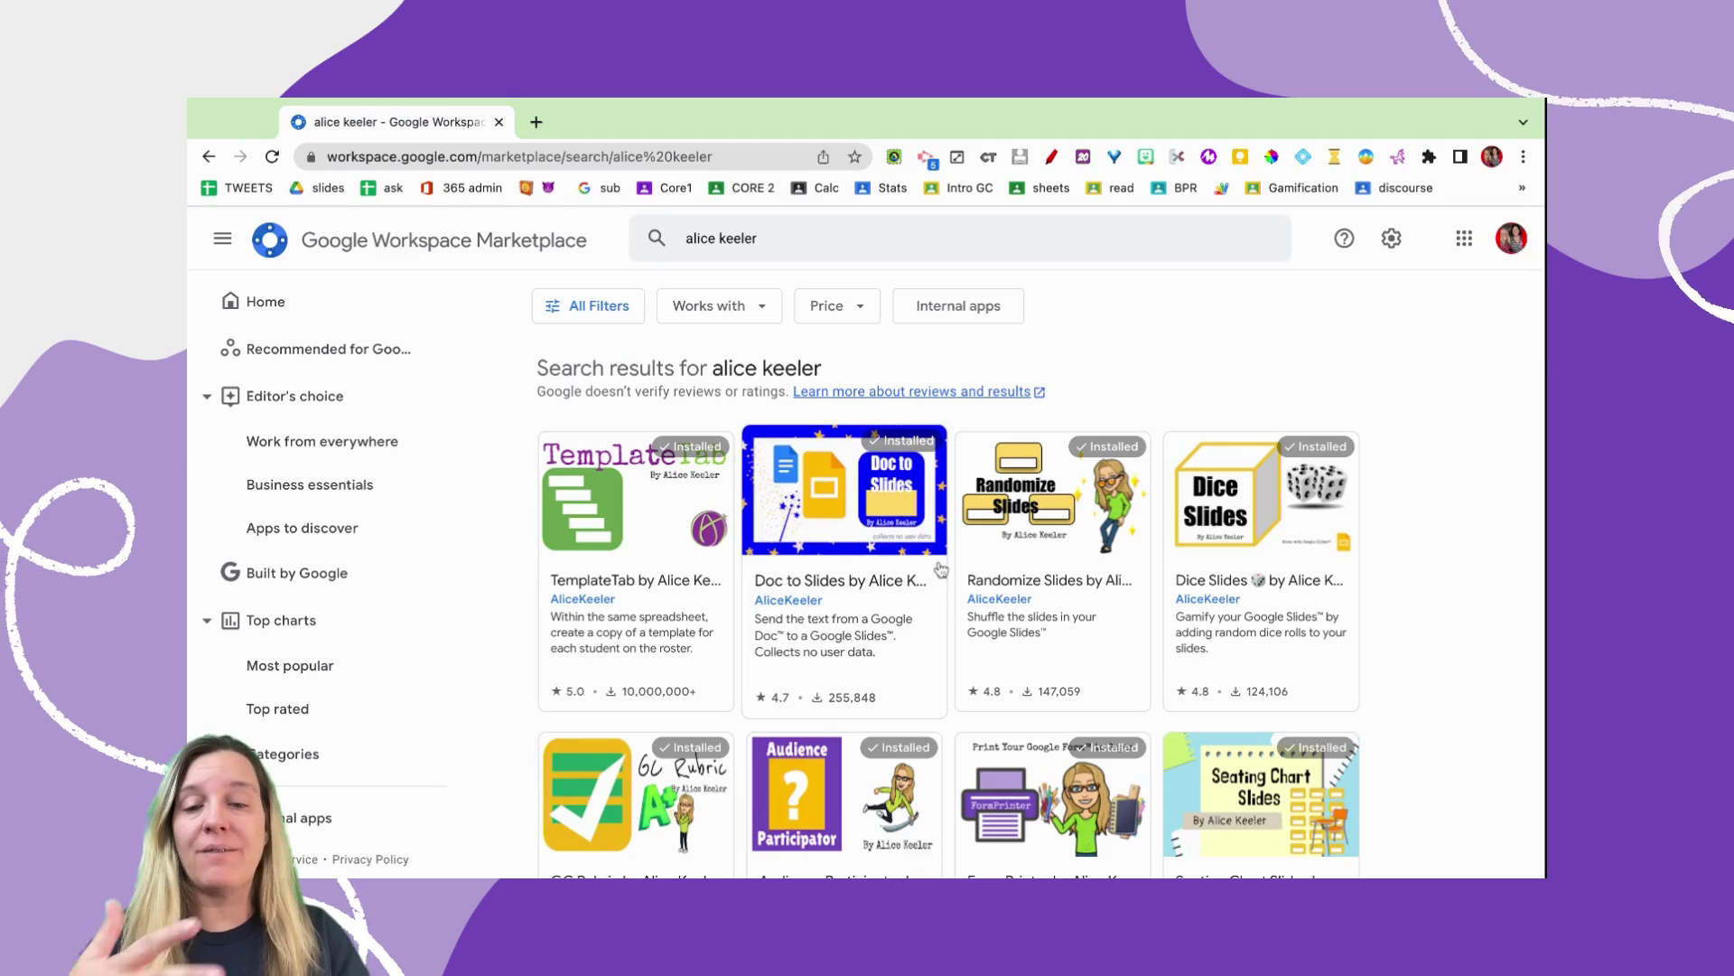
# - Open the Popsicle Sticks Form Marketplace page and start its Admin install
pyautogui.scroll(-5, 844, 578)
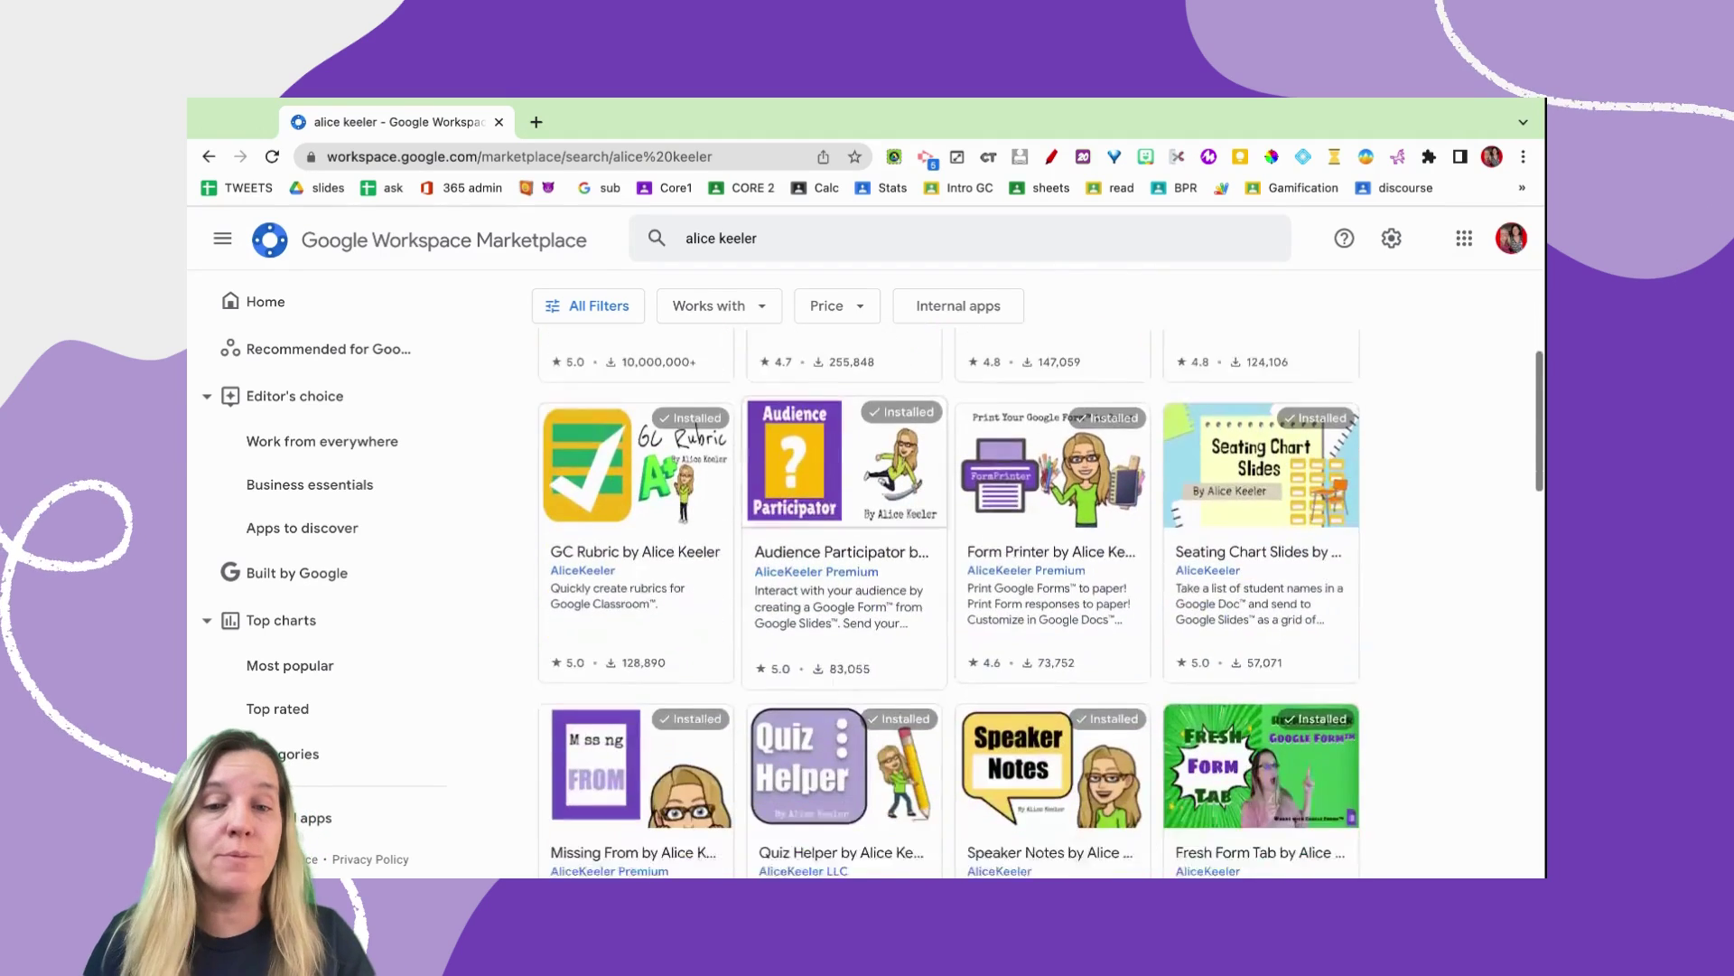
pyautogui.scroll(-9, 844, 632)
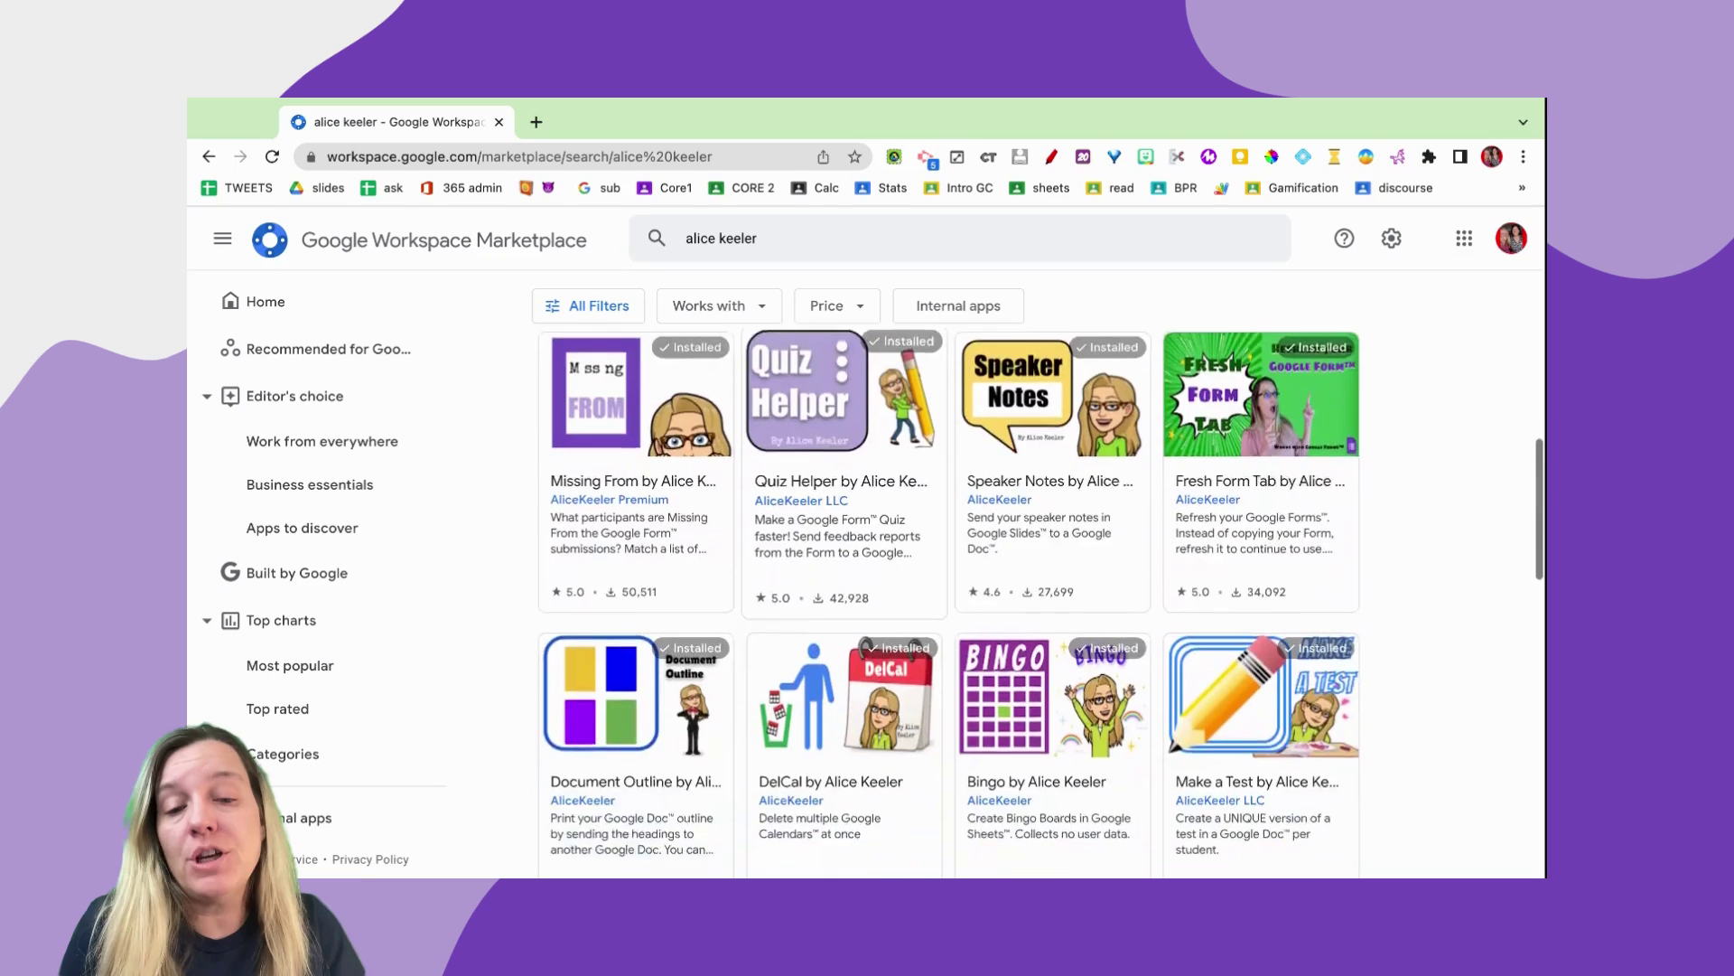
pyautogui.scroll(-8, 677, 643)
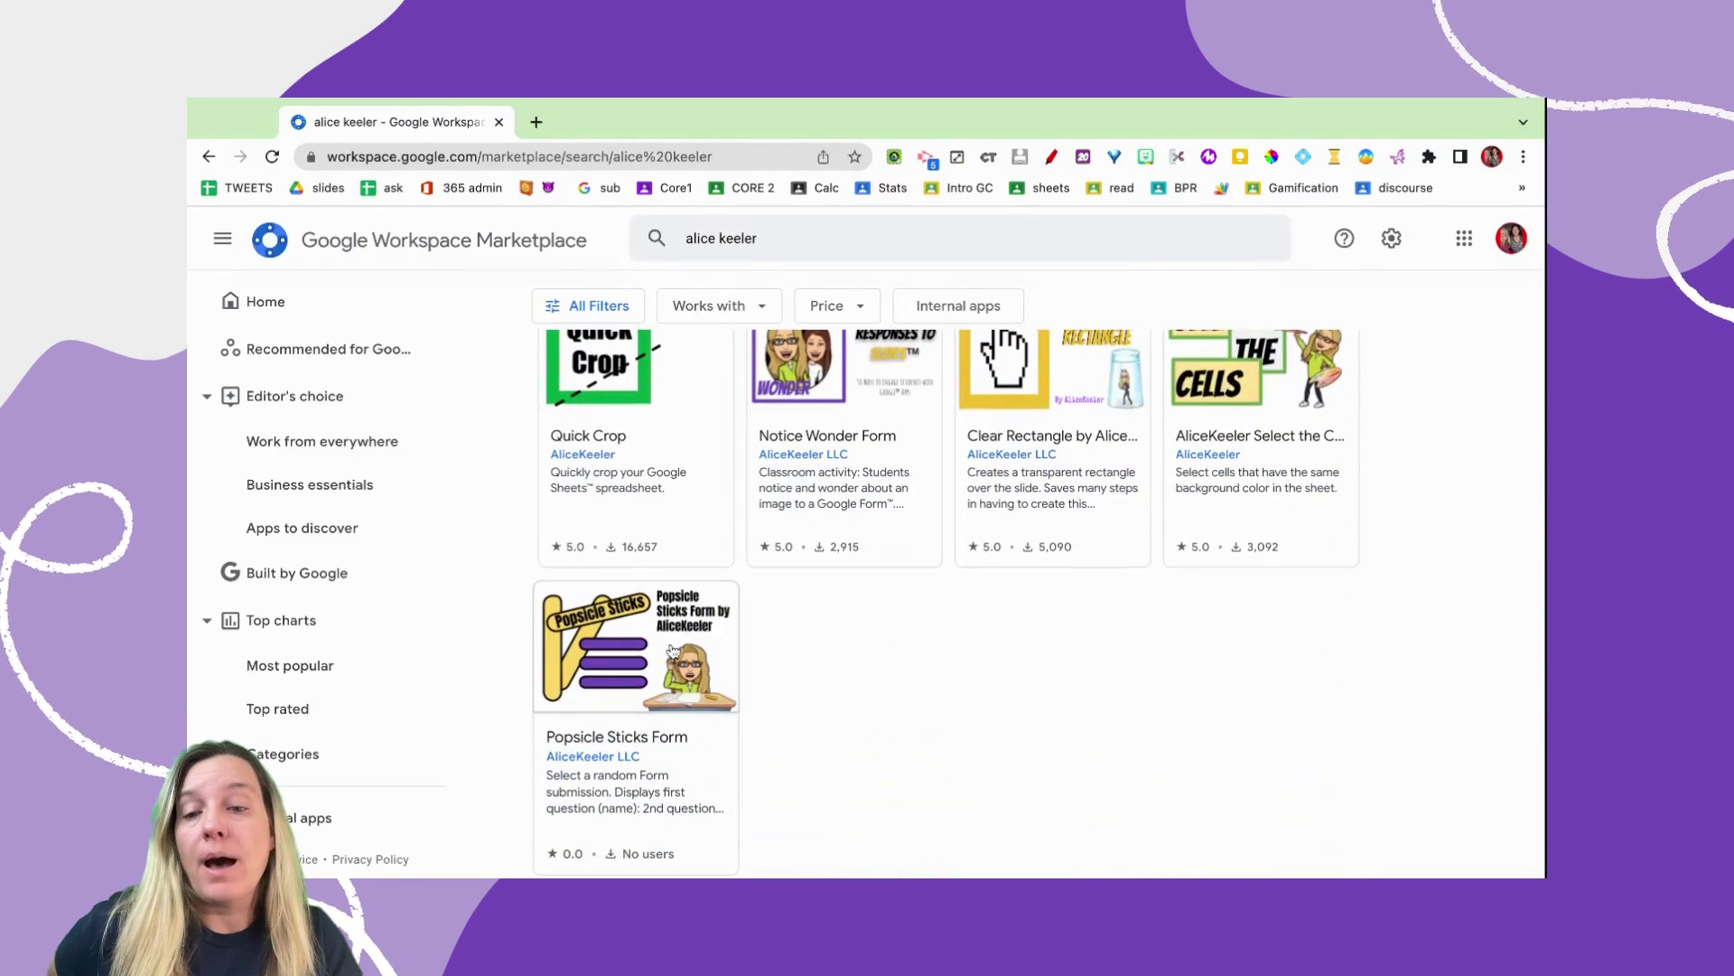
pyautogui.click(632, 785)
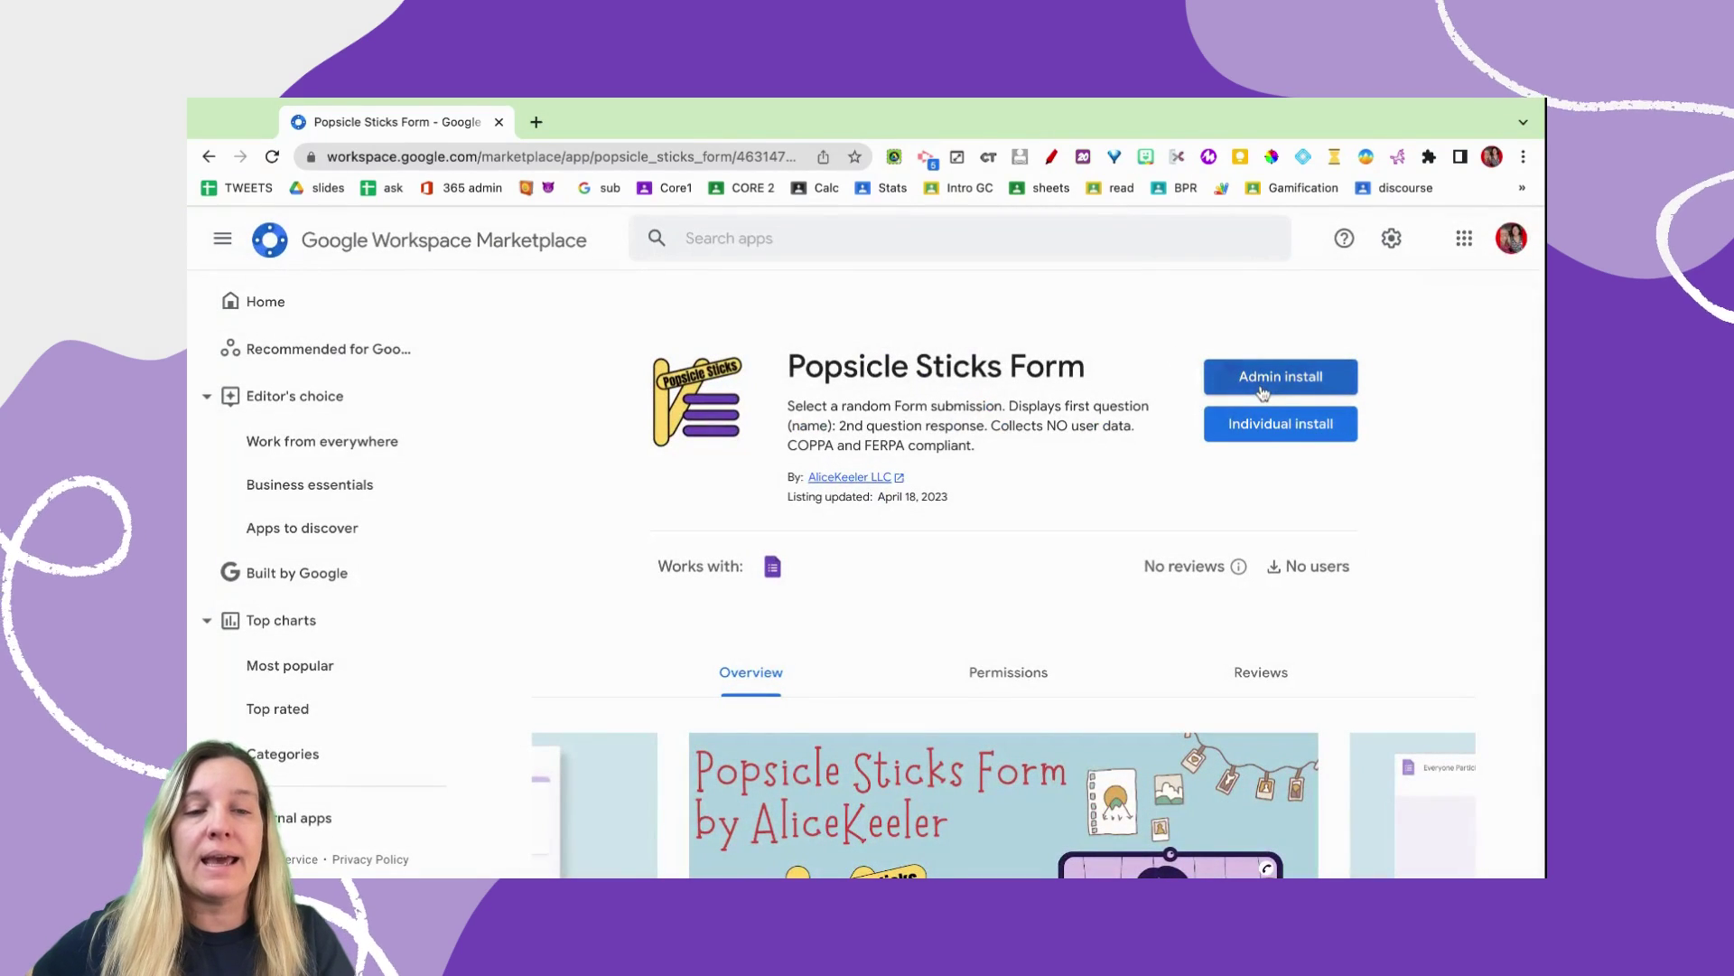
pyautogui.click(1262, 389)
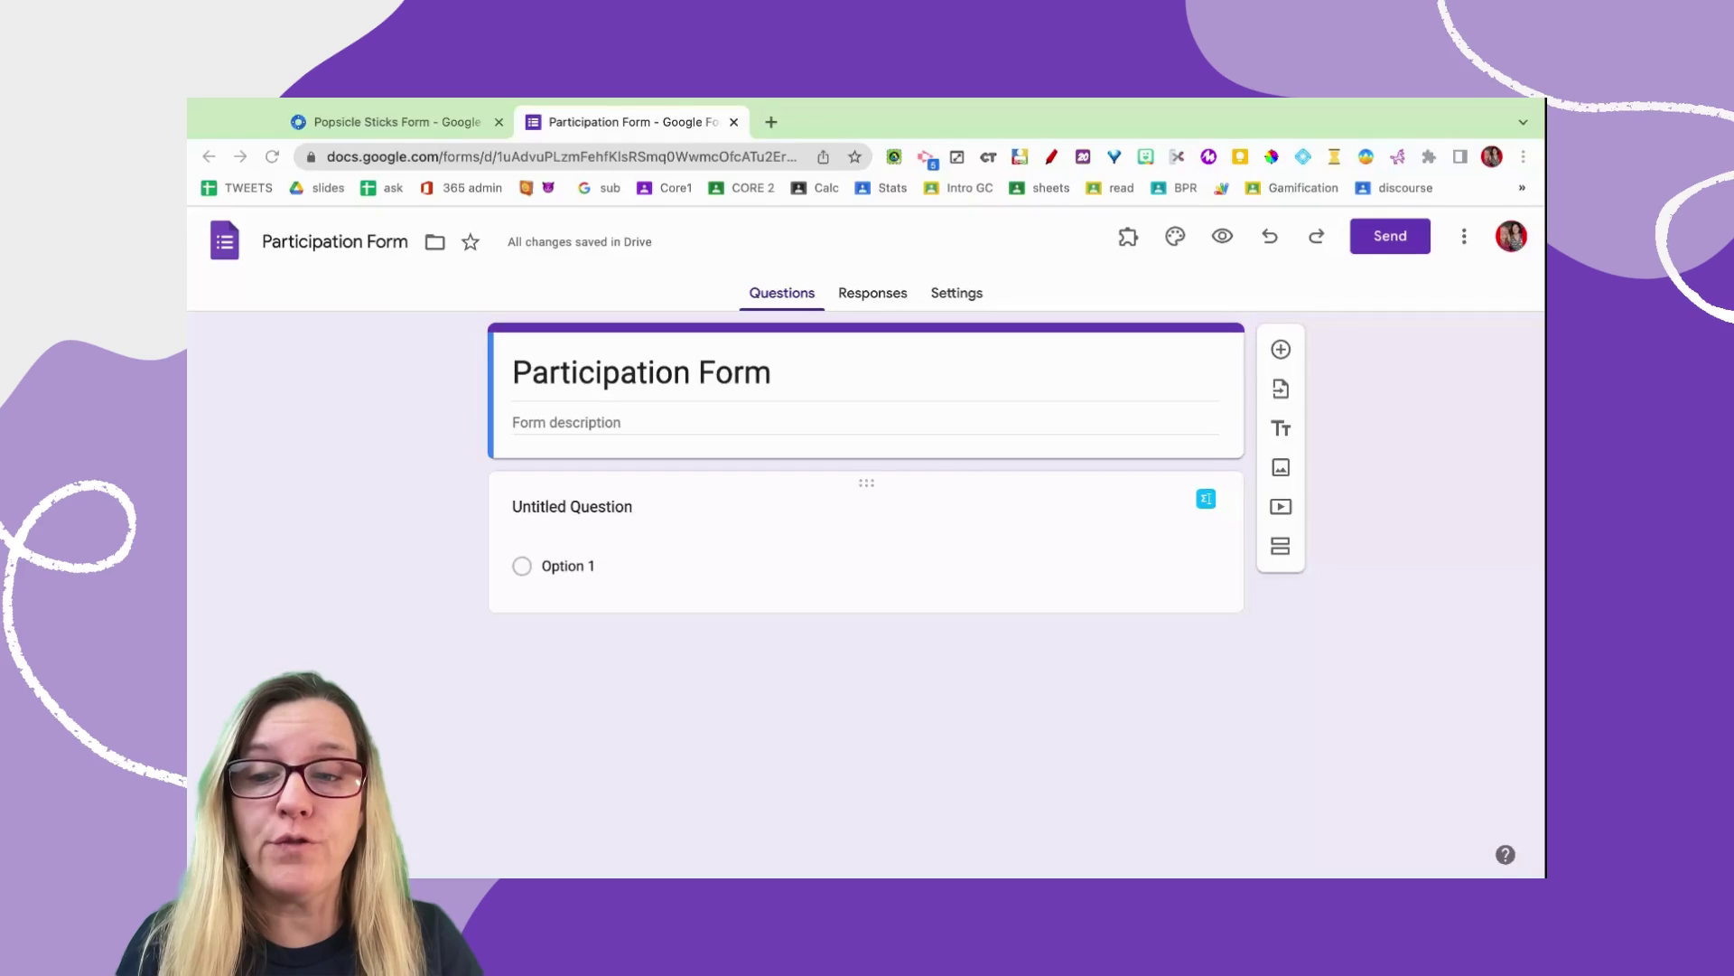
# - Run Popsicle Sticks Form Setup from Add-ons to add the name and response questions
pyautogui.click(1129, 239)
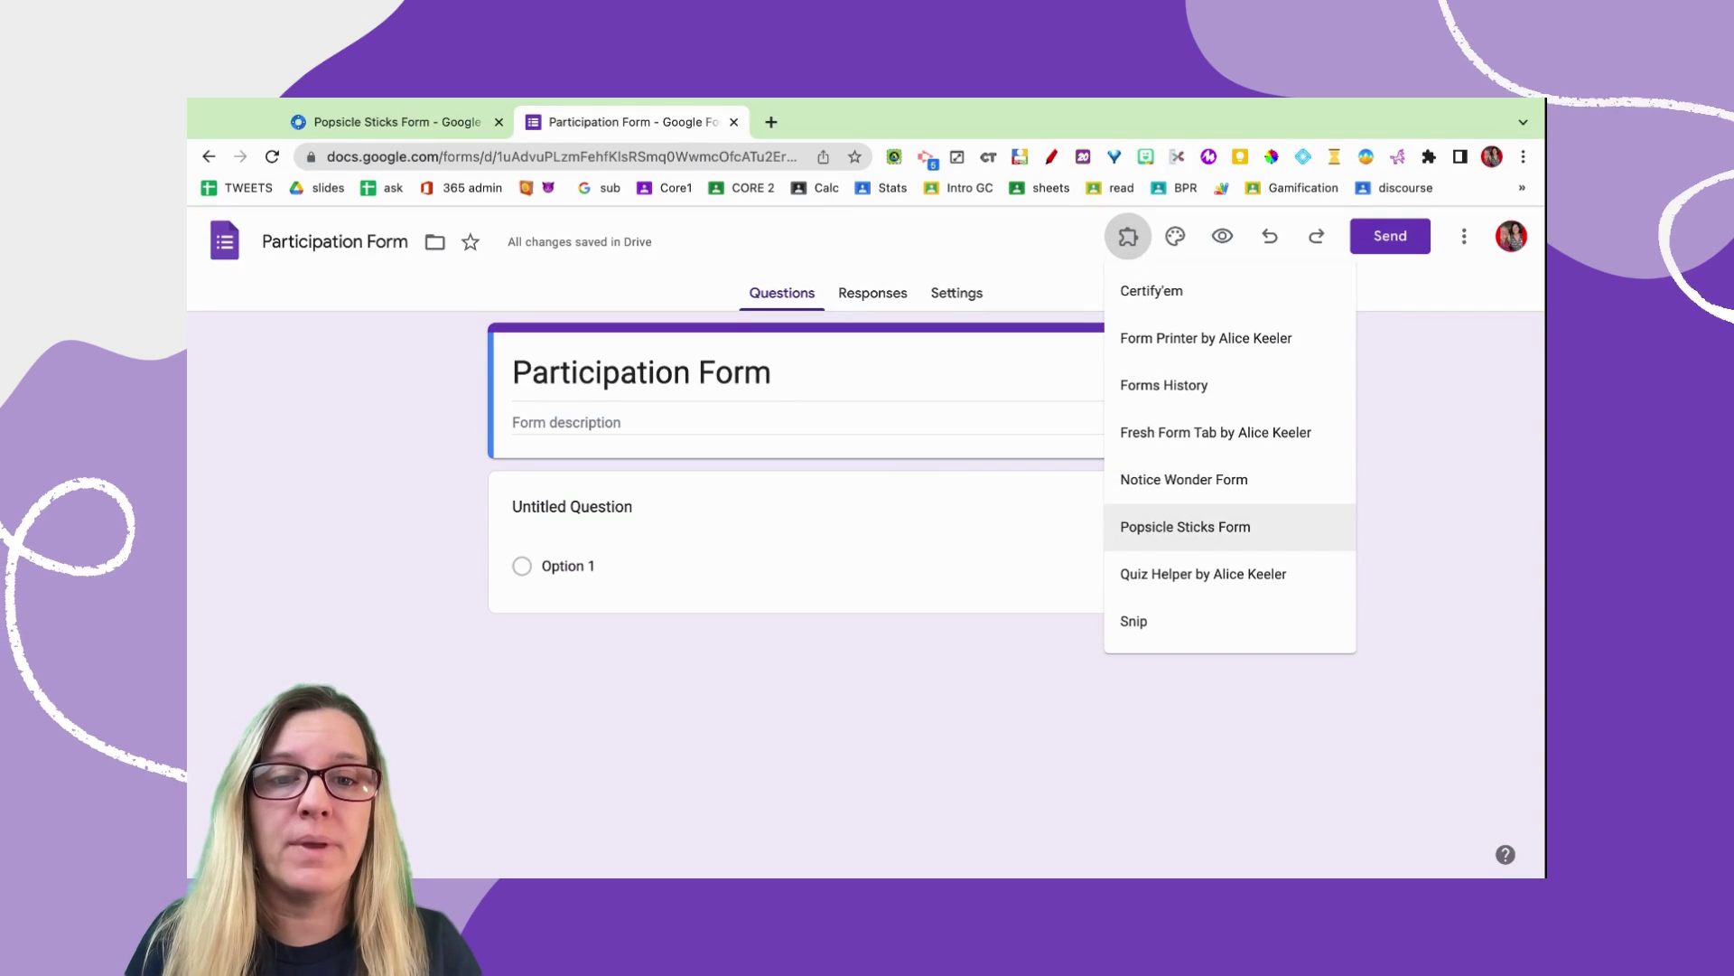
pyautogui.click(1185, 527)
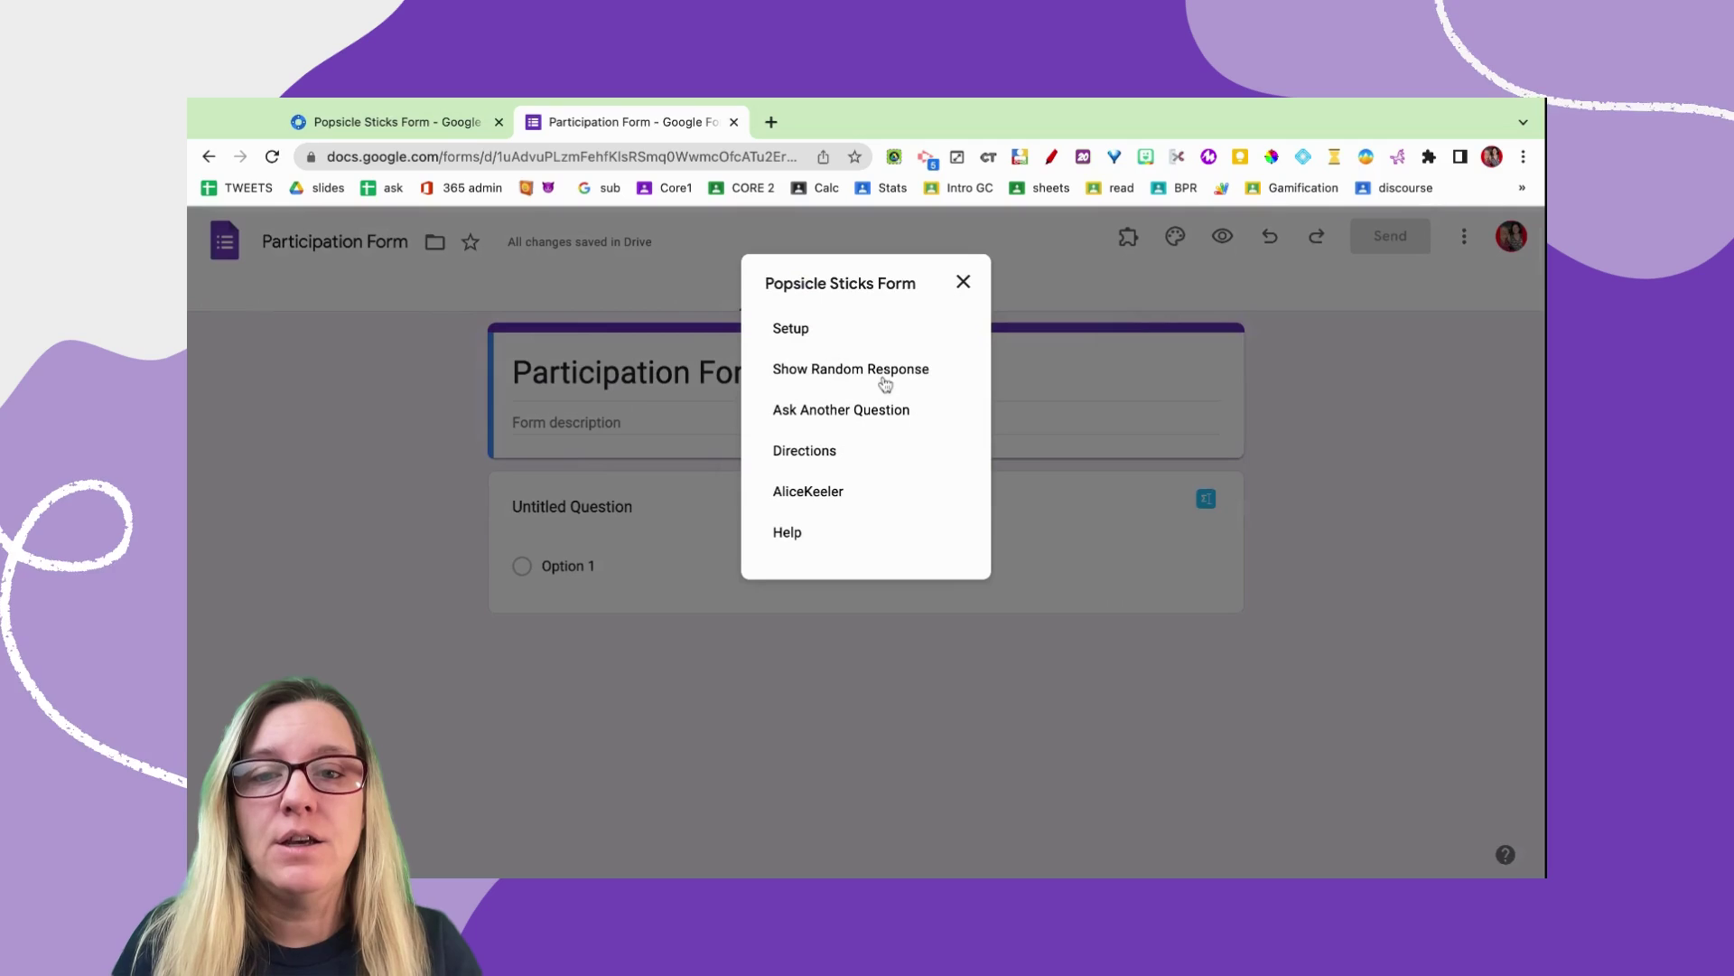
pyautogui.click(798, 336)
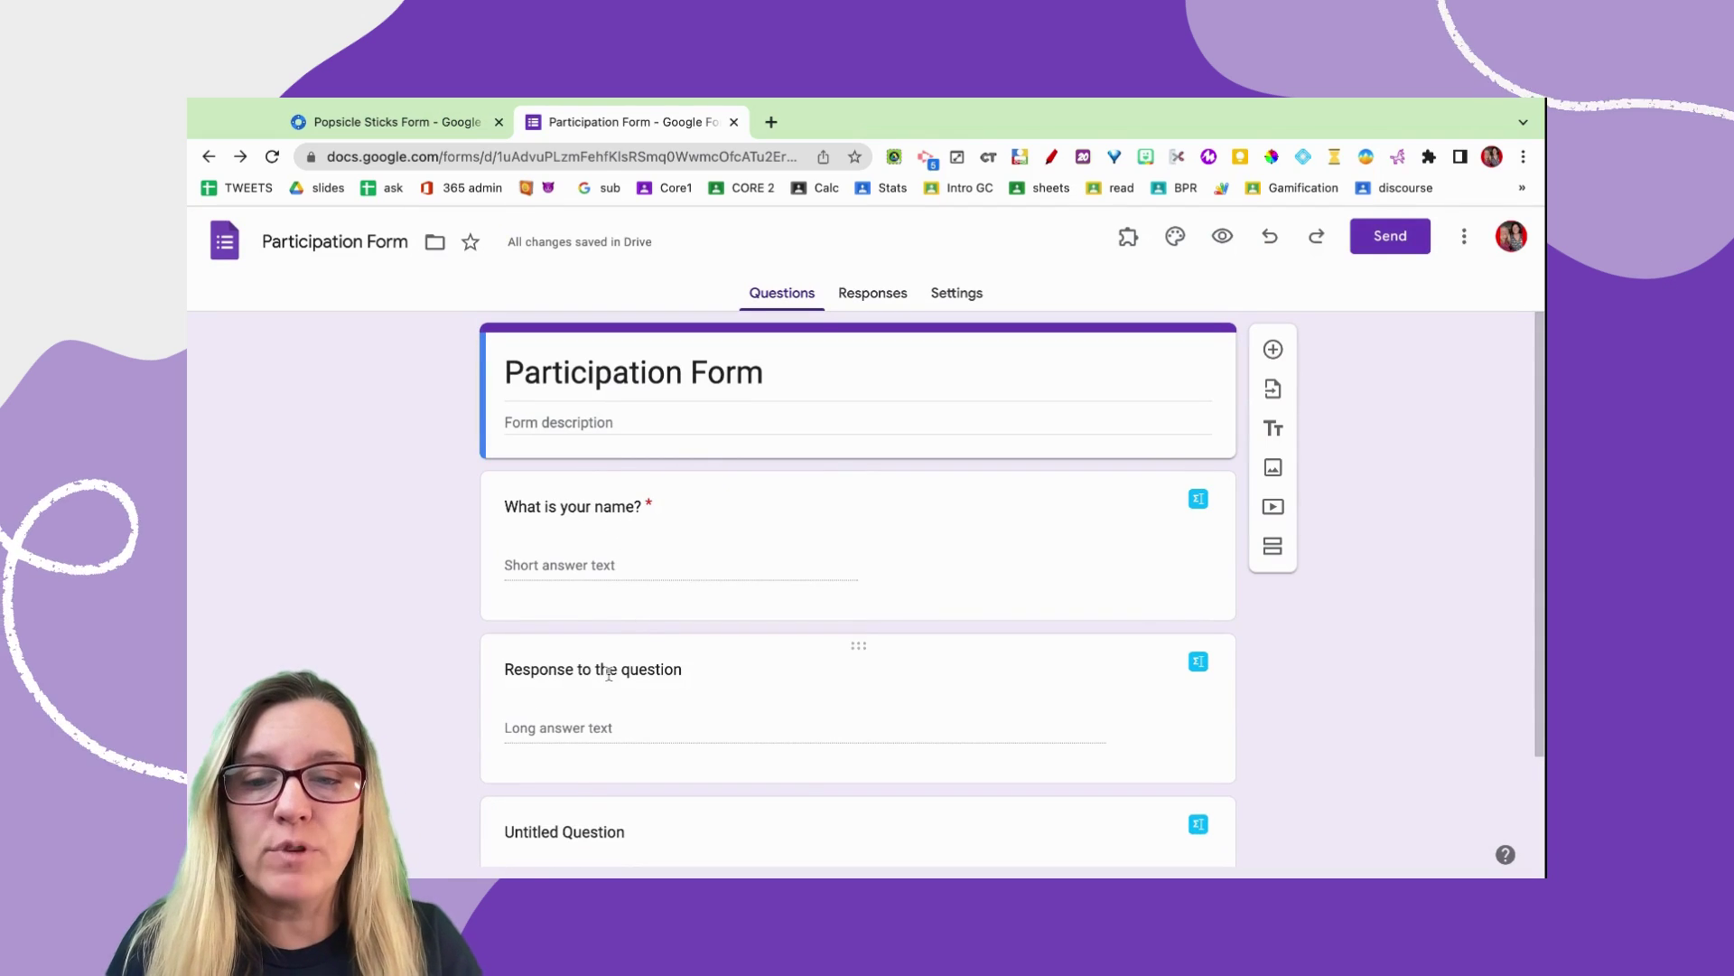
# - Delete the Untitled Question card and select the 'Response to the question' title
pyautogui.scroll(-2, 609, 673)
pyautogui.click(894, 754)
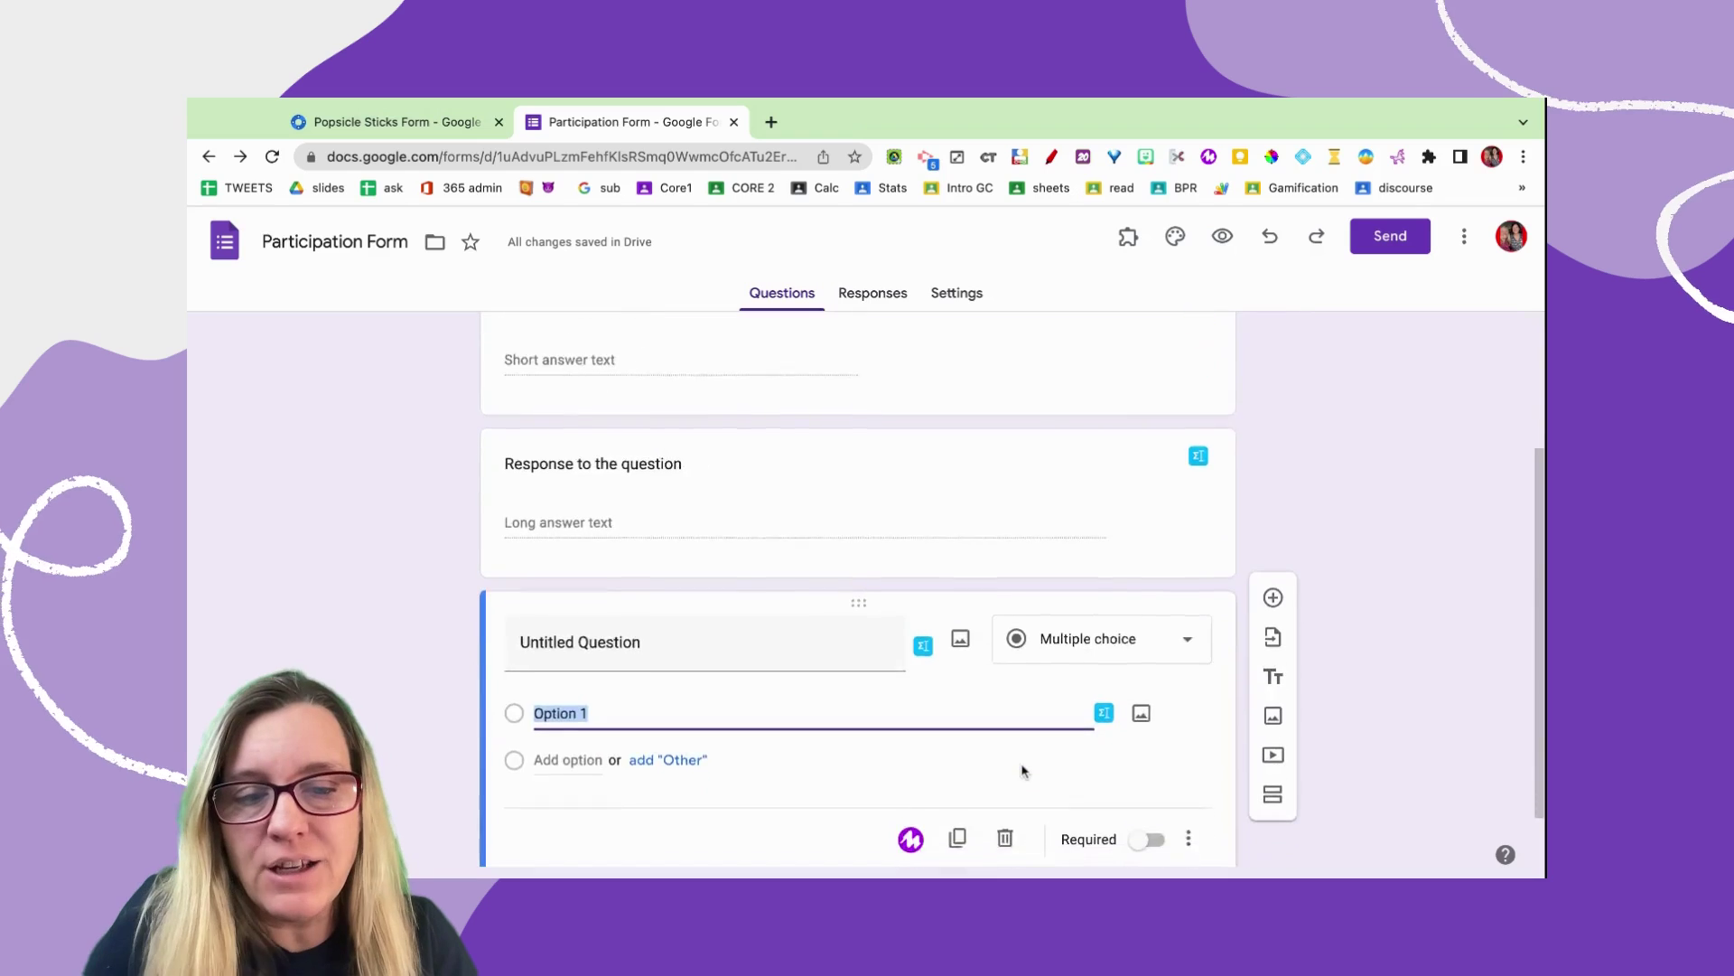
pyautogui.click(1007, 770)
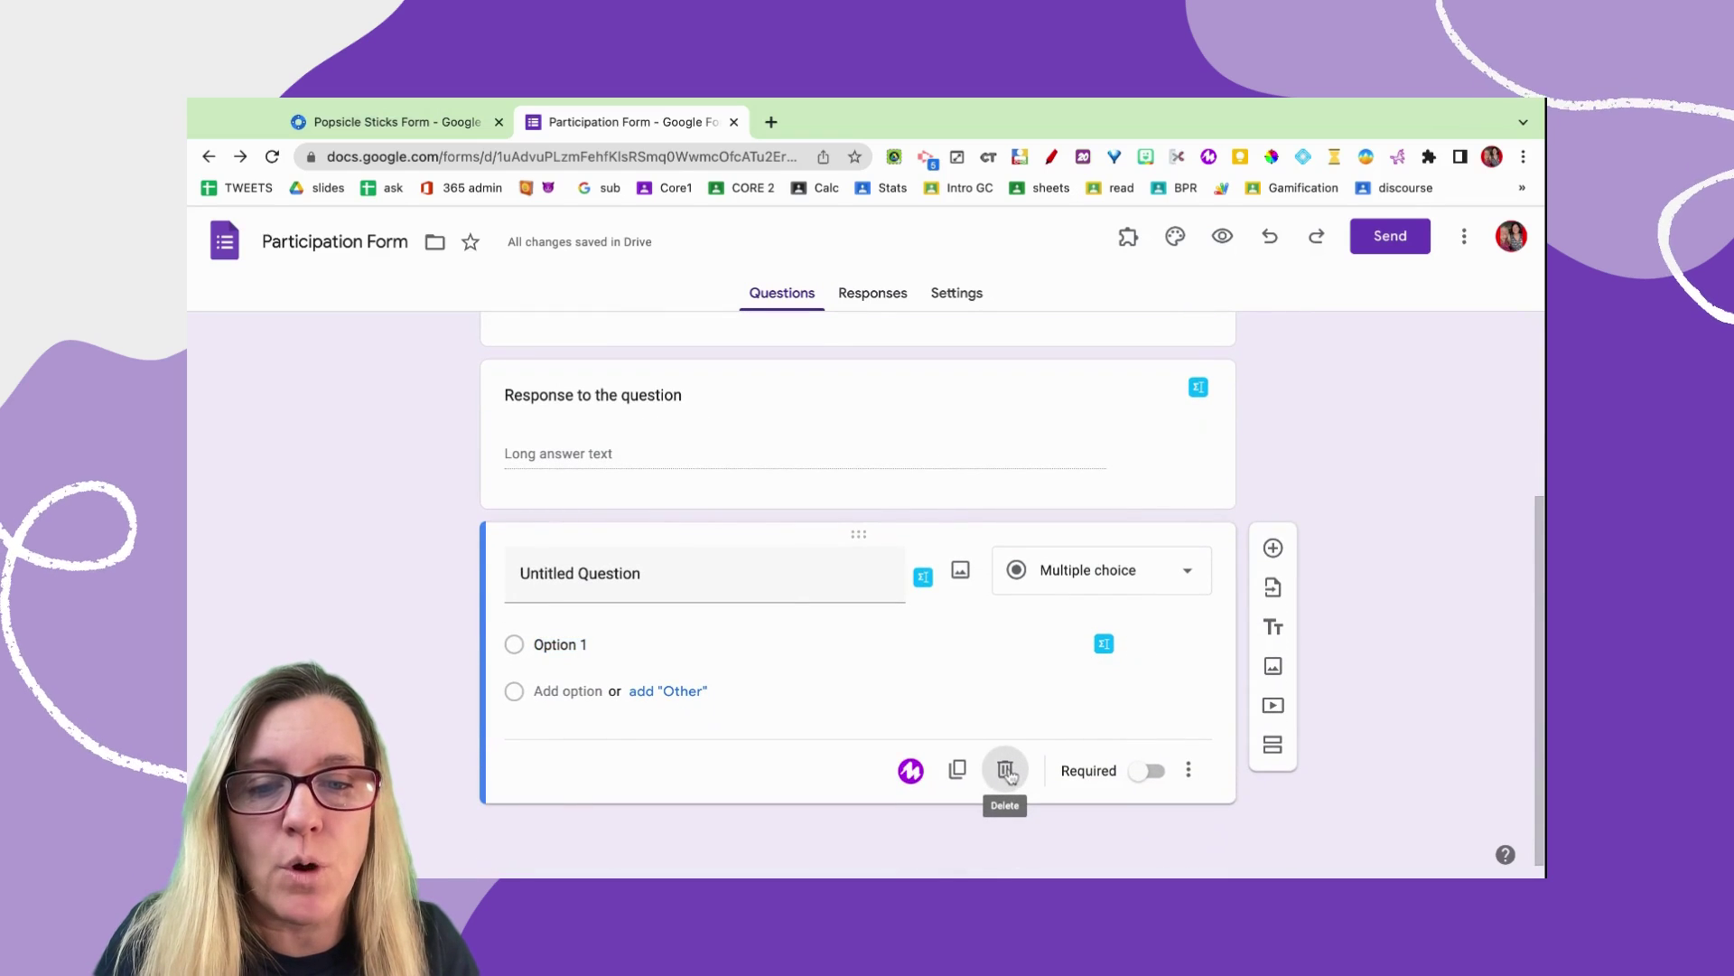
pyautogui.click(1008, 770)
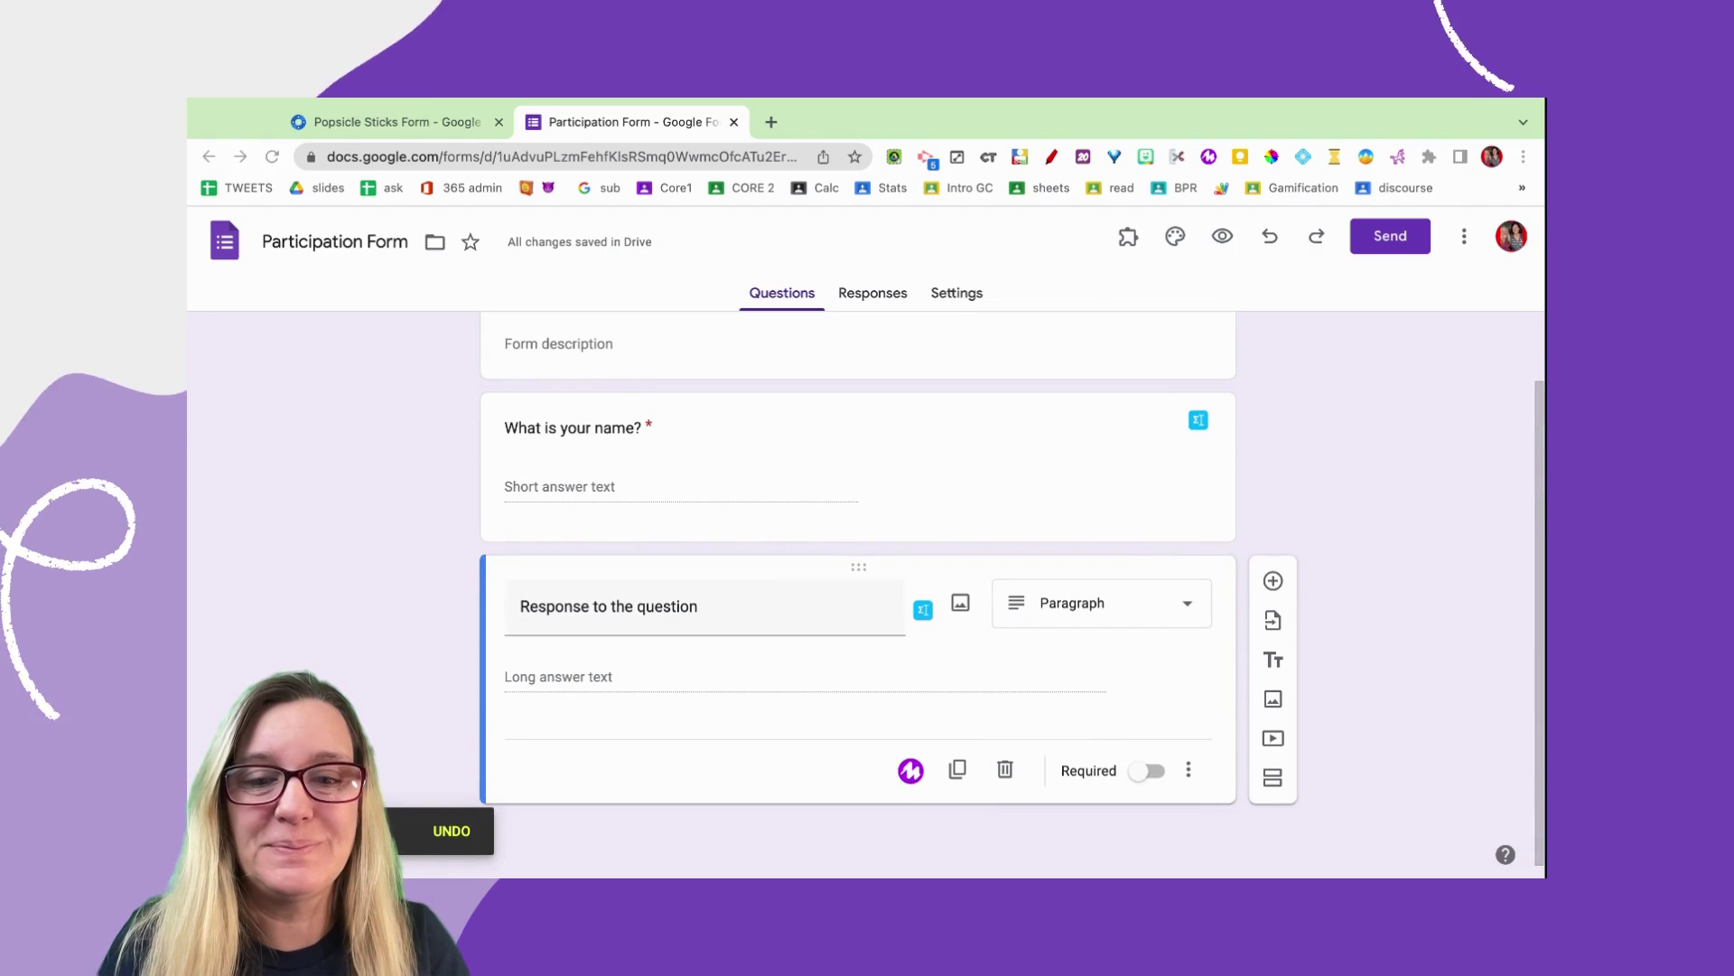
pyautogui.scroll(1, 695, 660)
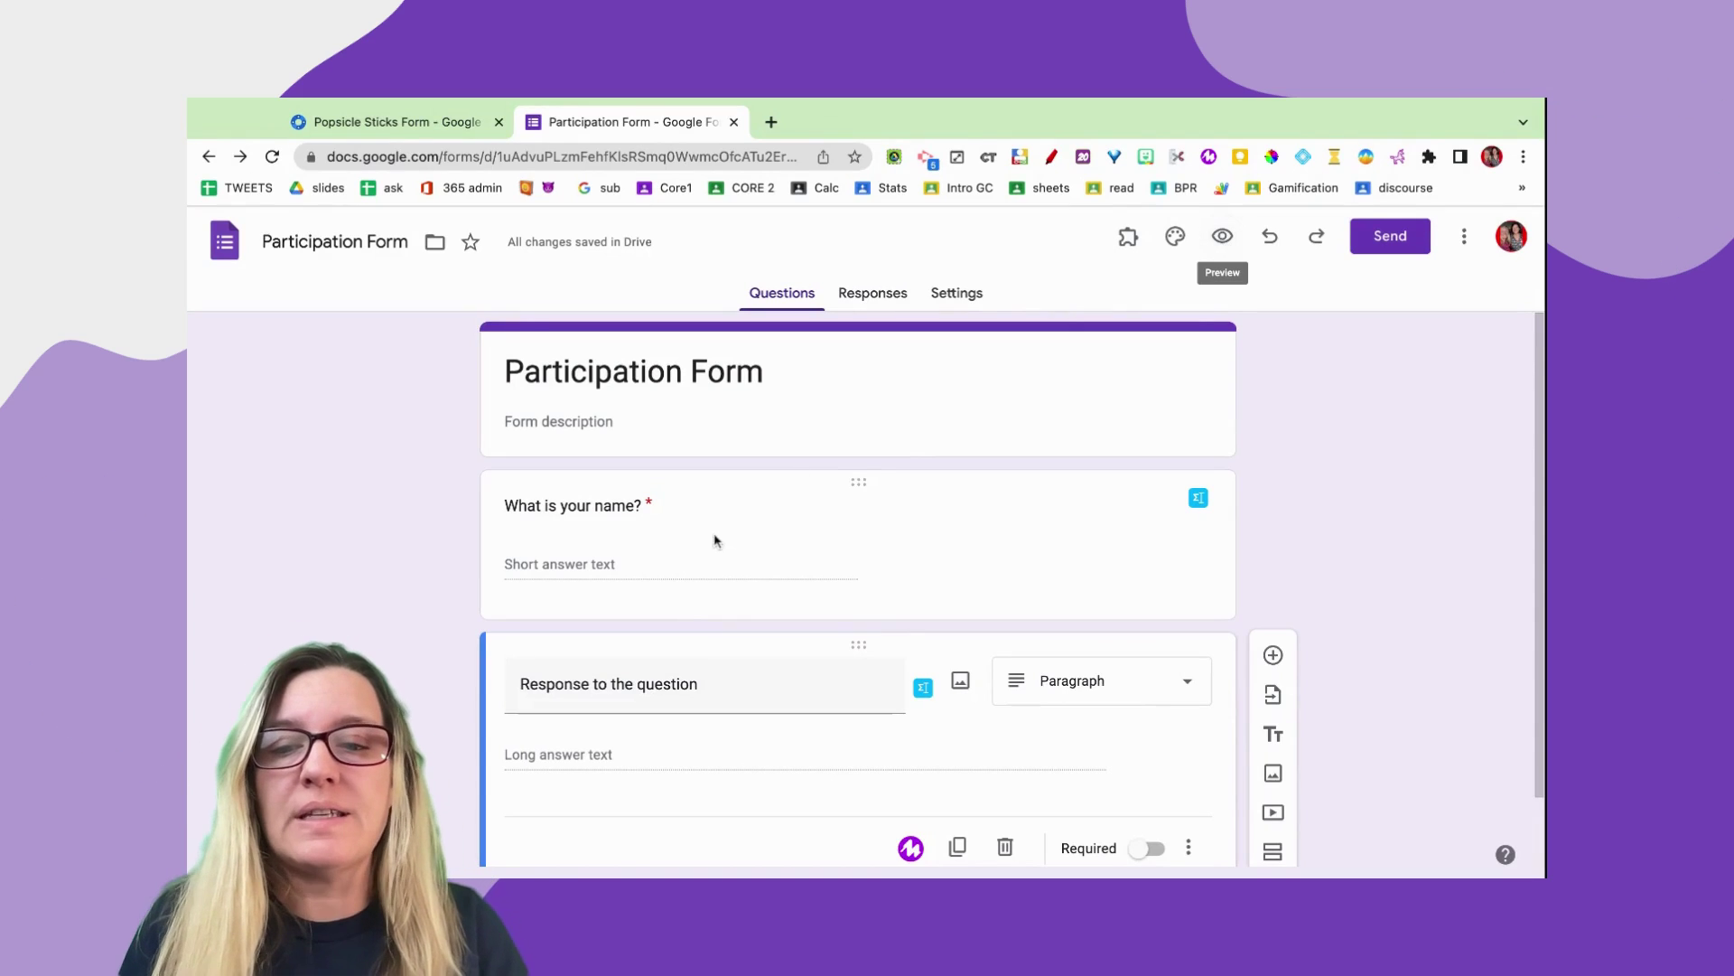
pyautogui.tripleClick(587, 682)
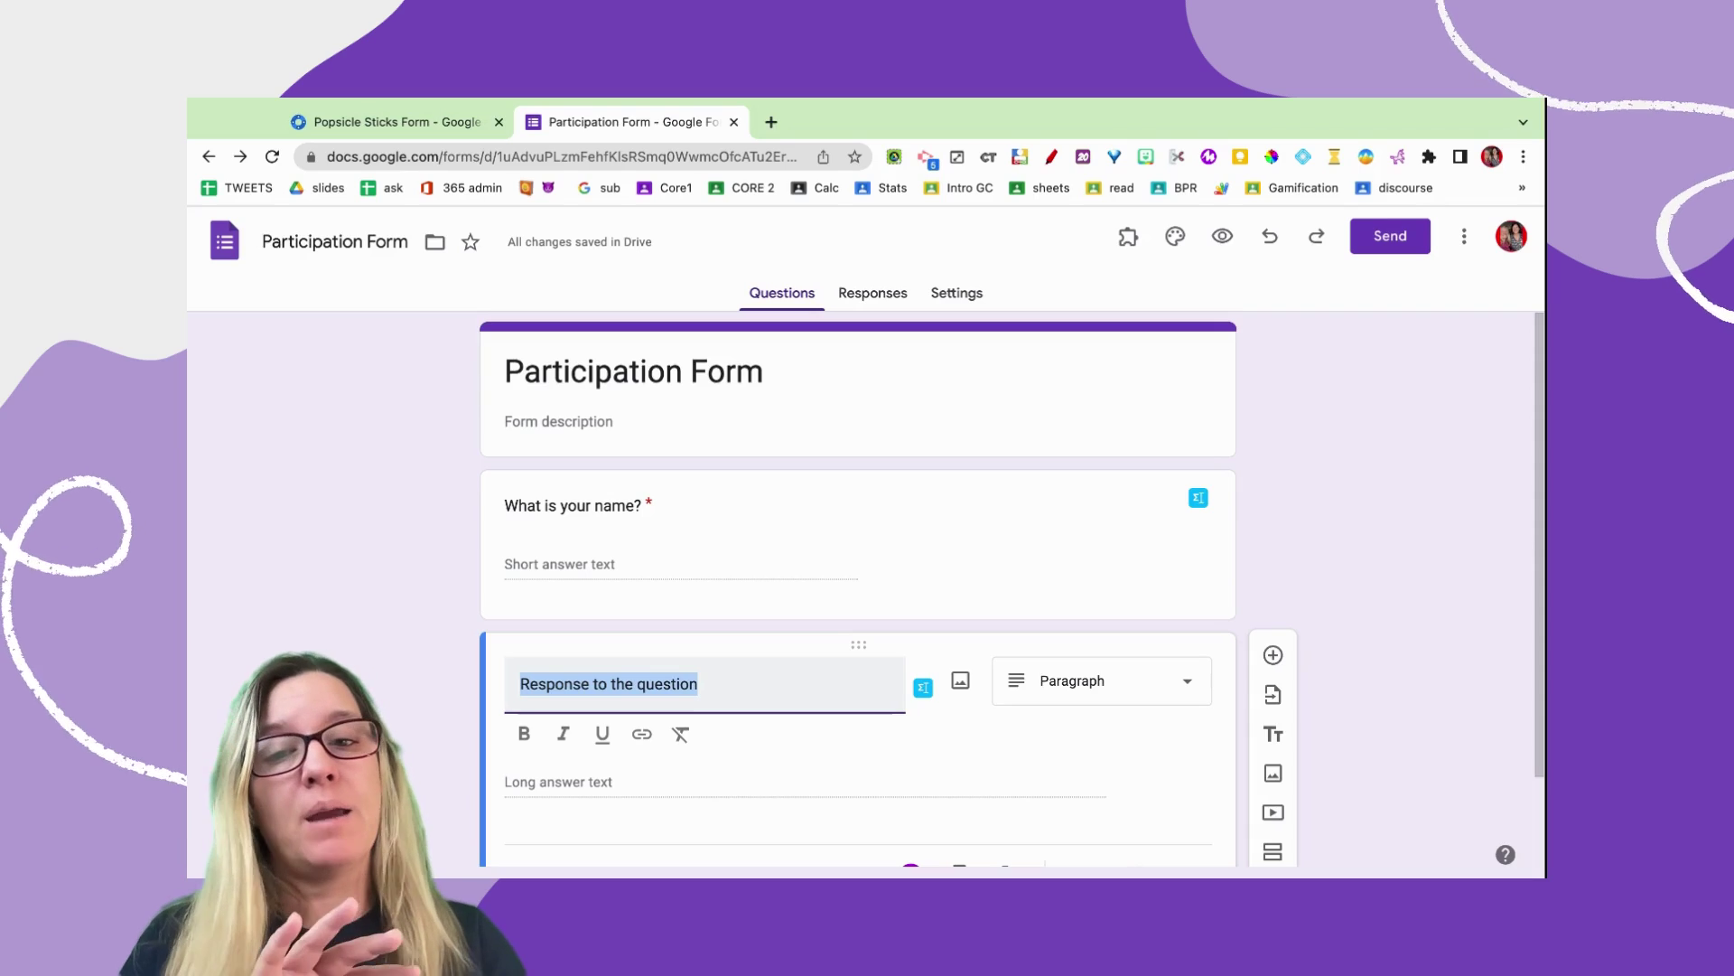
# - In preview, submit a student name with the answer 'I love this question!', then return to the editor
pyautogui.click(1225, 239)
pyautogui.click(695, 516)
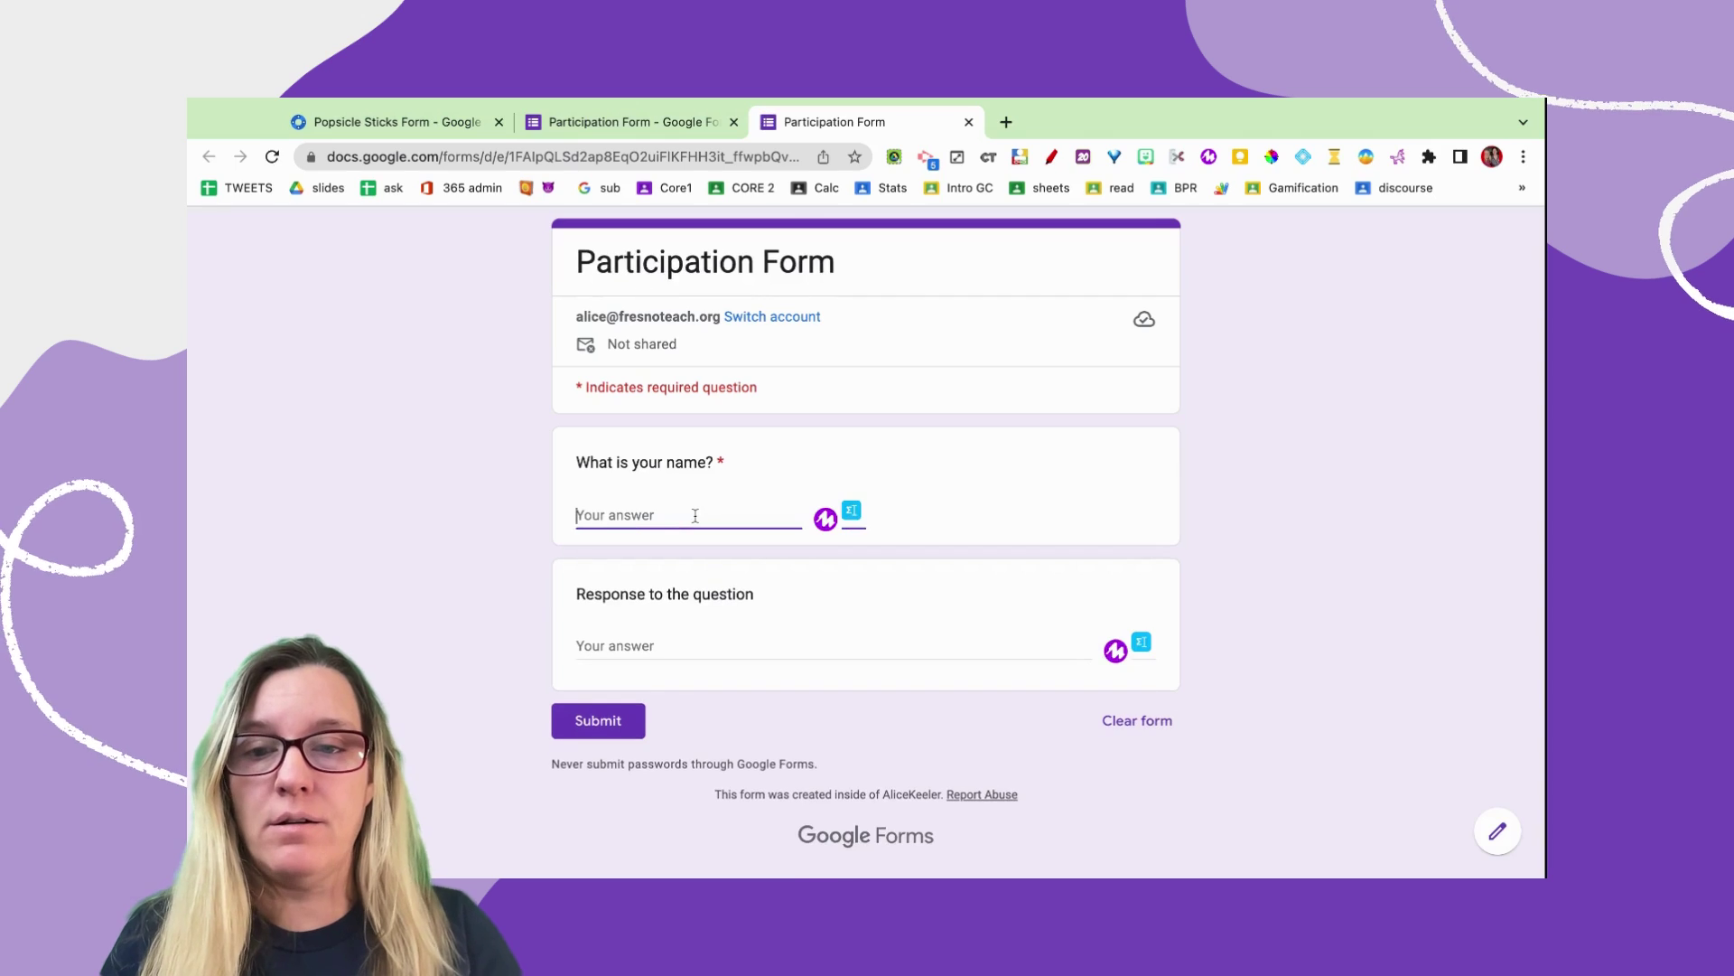
pyautogui.write('Alice')
pyautogui.click(646, 650)
pyautogui.write('I')
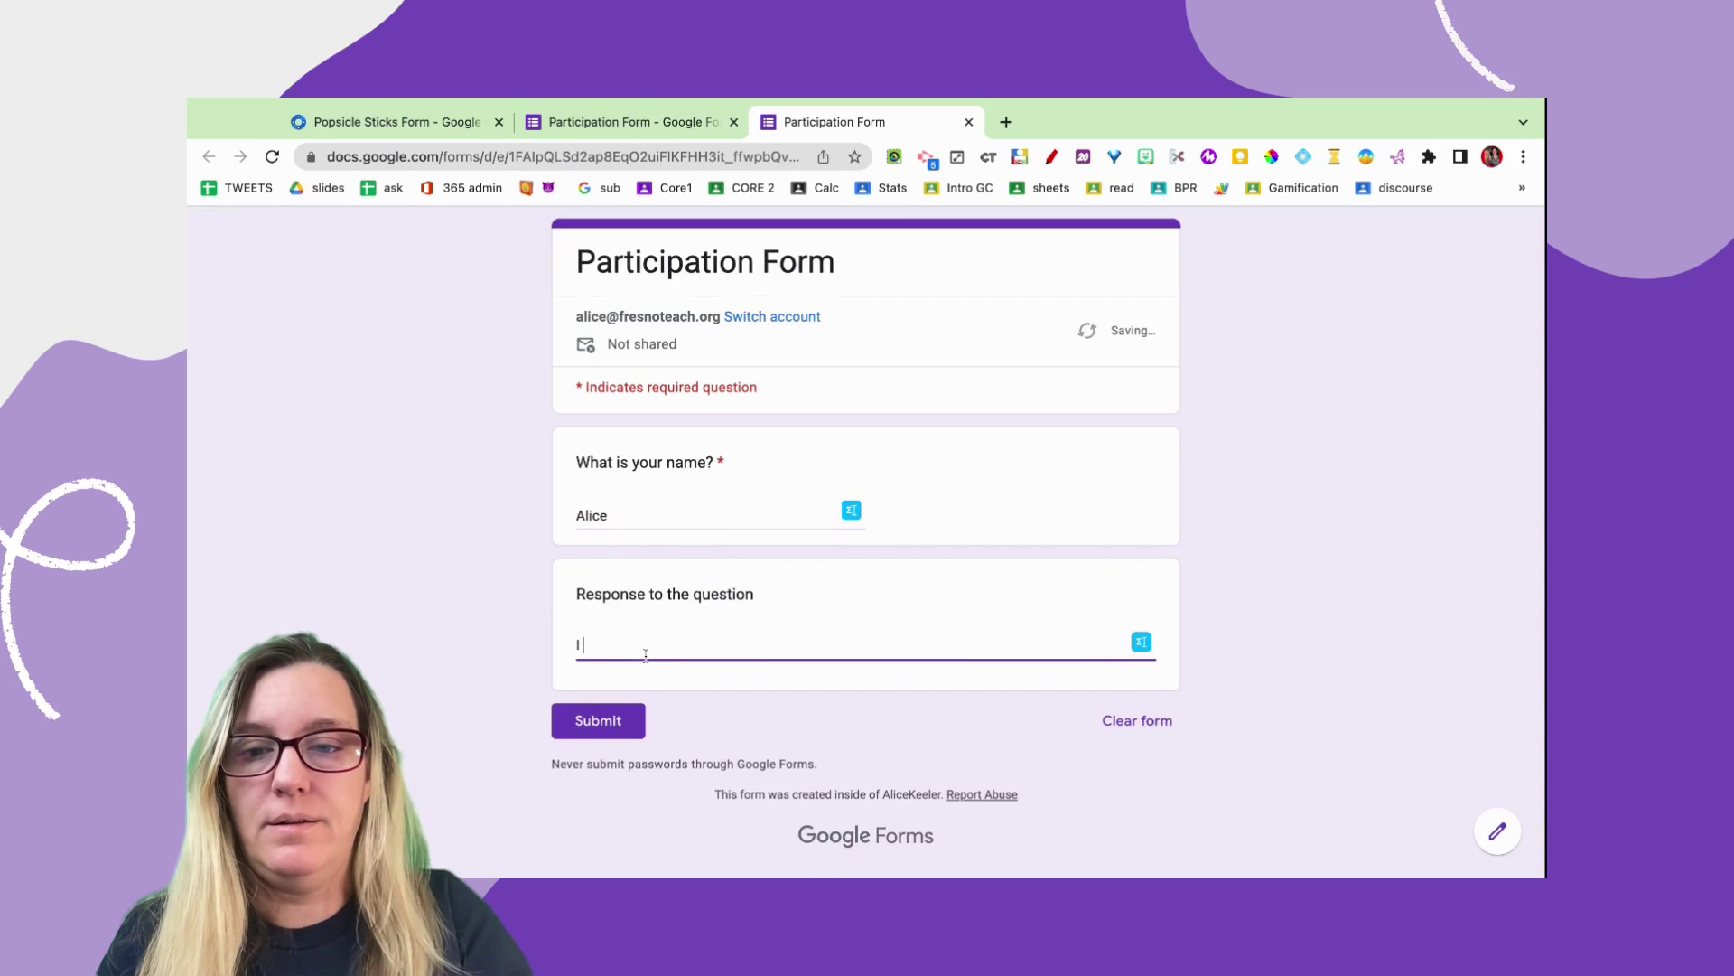
pyautogui.write(' love this ')
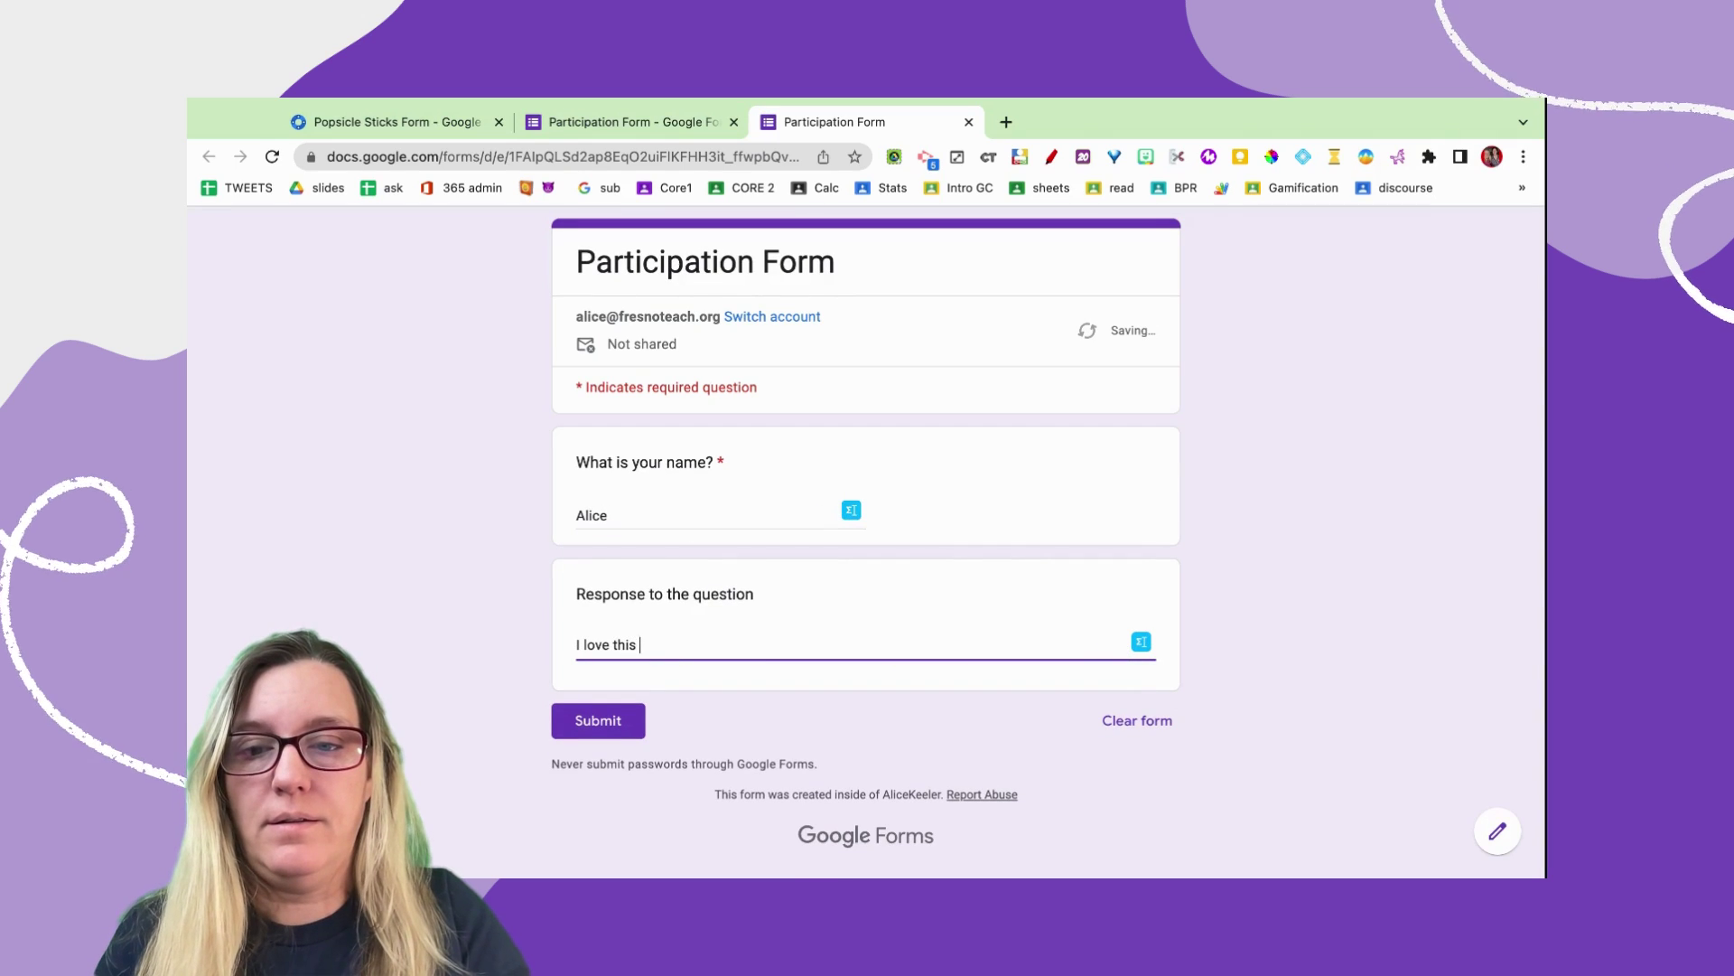
pyautogui.write('question!')
pyautogui.click(596, 718)
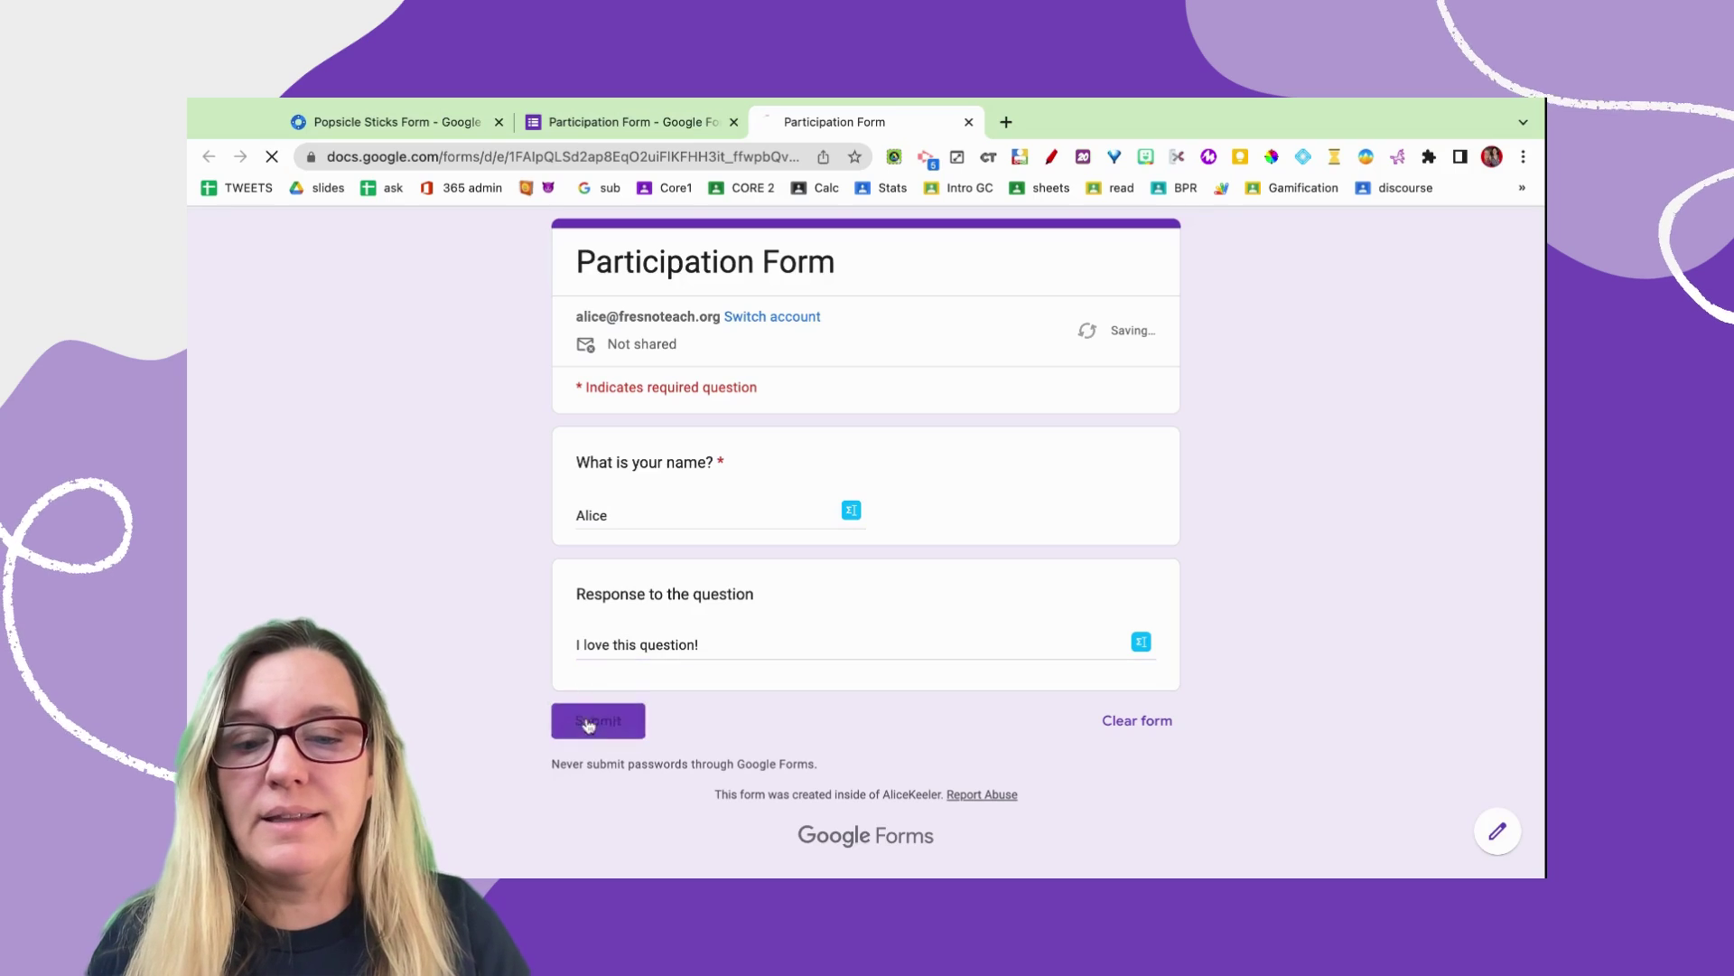
pyautogui.hotkey('ctrl', 'shift', 'Tab')
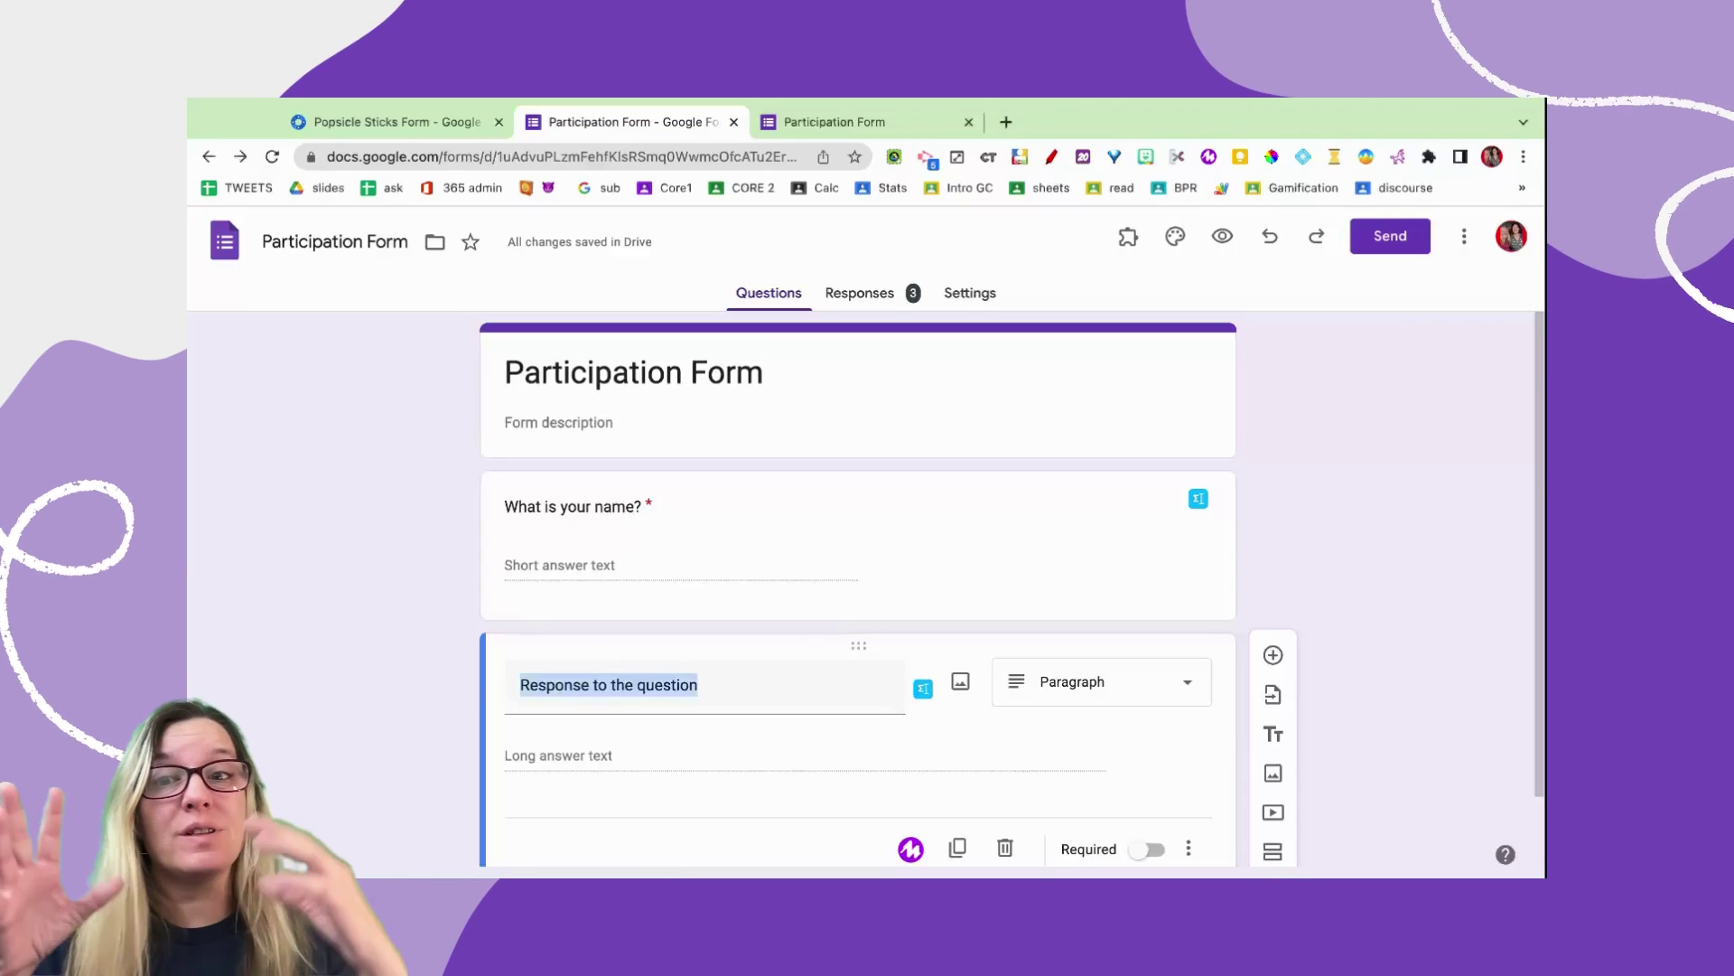
# - Link the responses to a new 'Participation Form (Responses)' spreadsheet
pyautogui.click(870, 305)
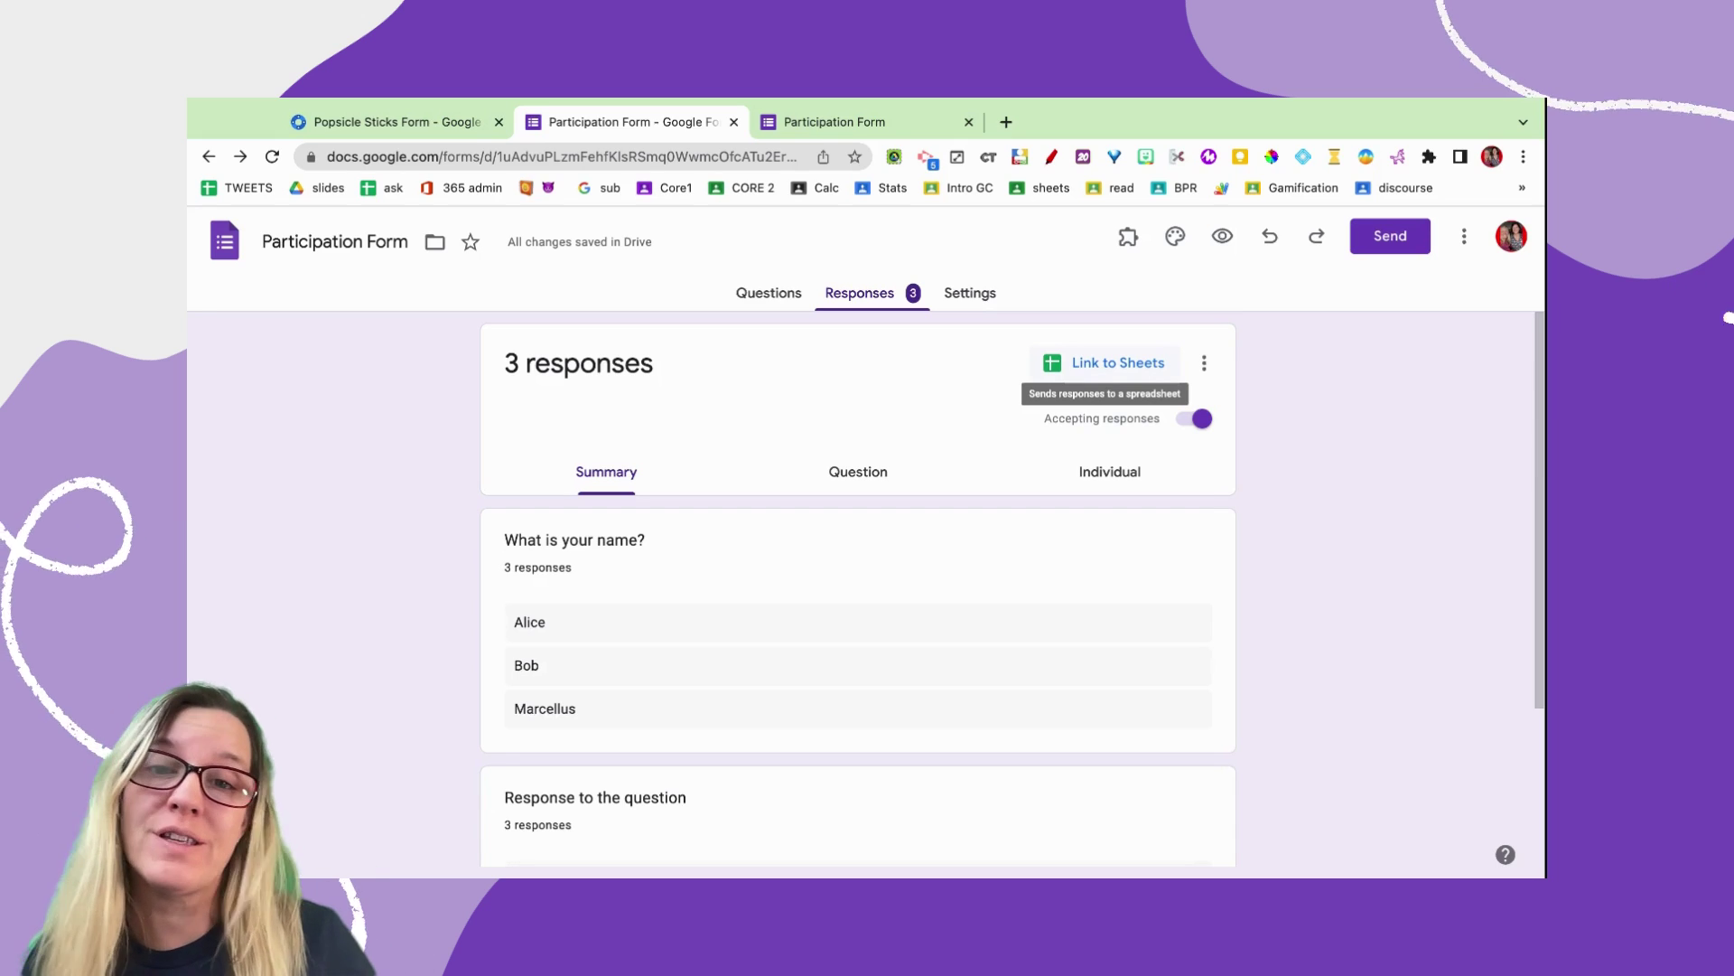
pyautogui.click(1104, 362)
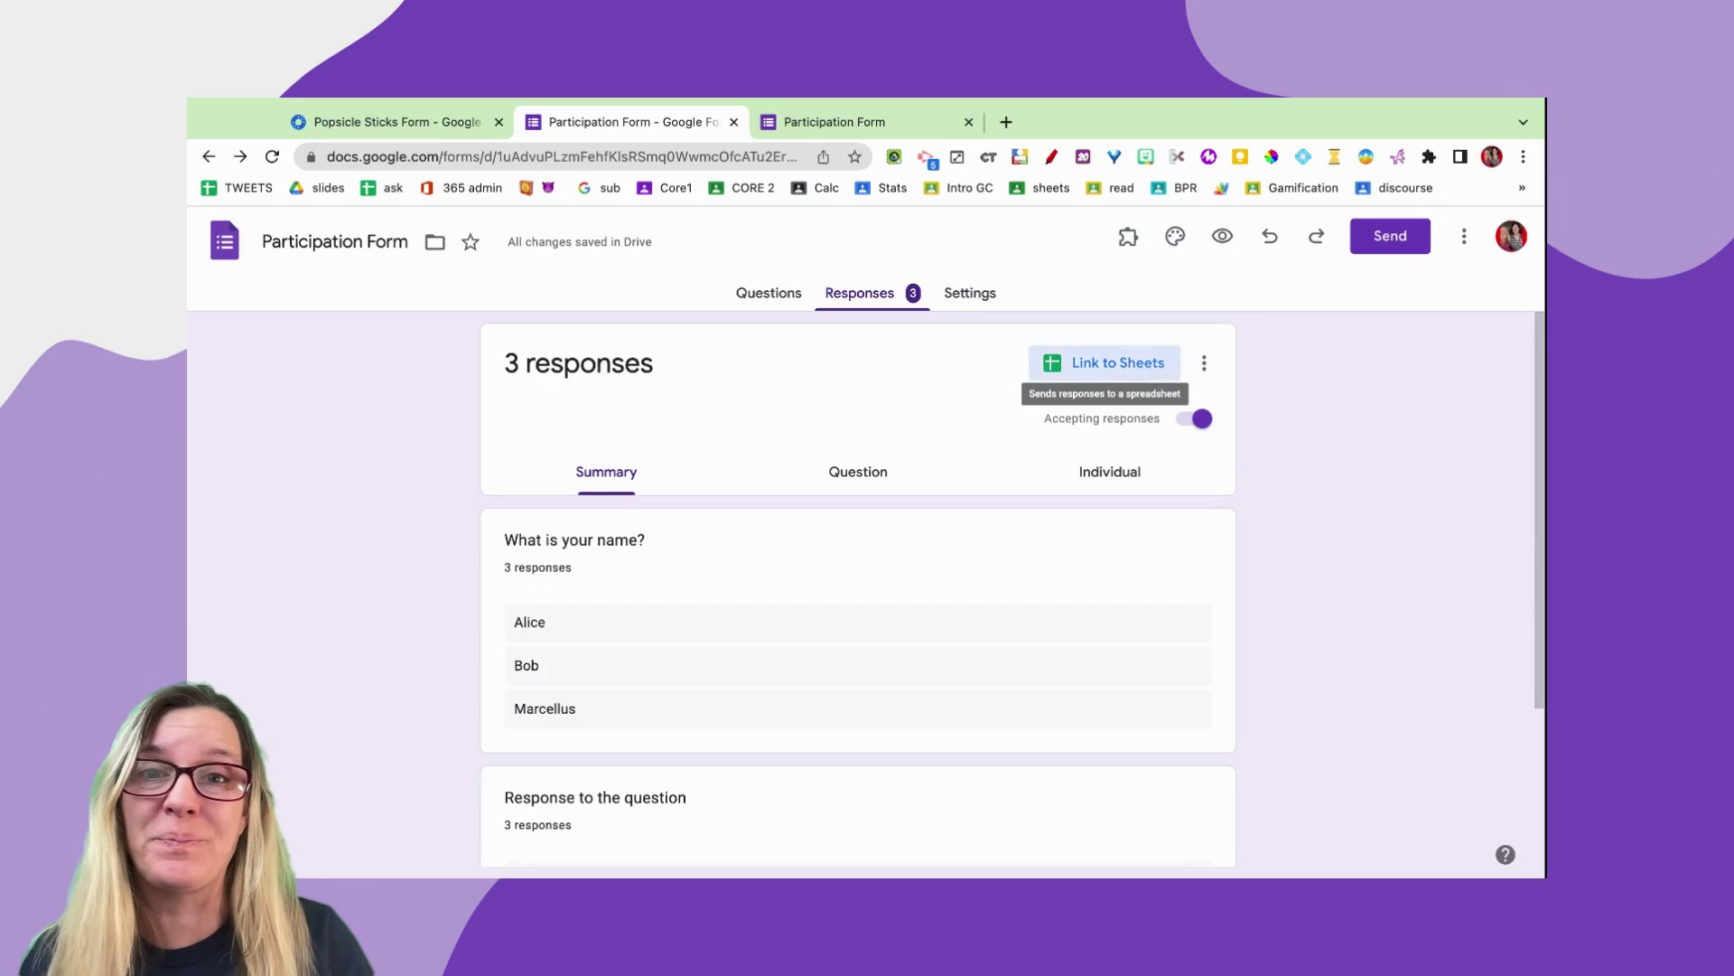
pyautogui.click(1093, 484)
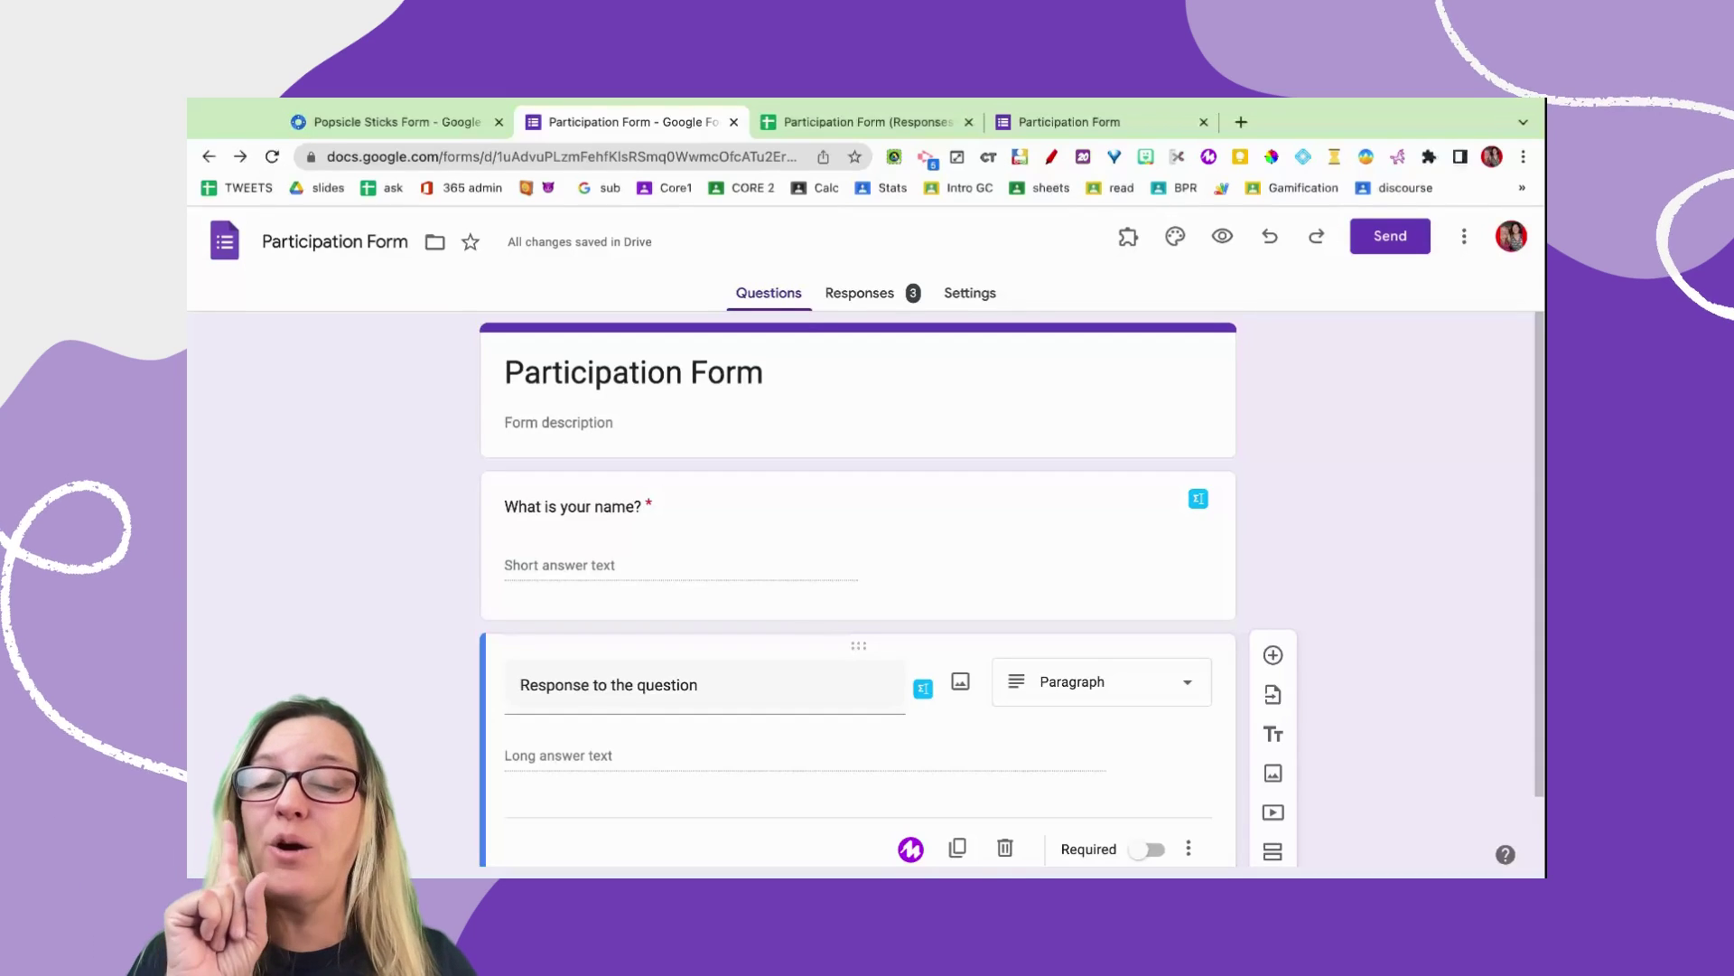
# - Show a random response with Popsicle Sticks Form, dismiss it, and reopen the Add-ons list
pyautogui.click(578, 508)
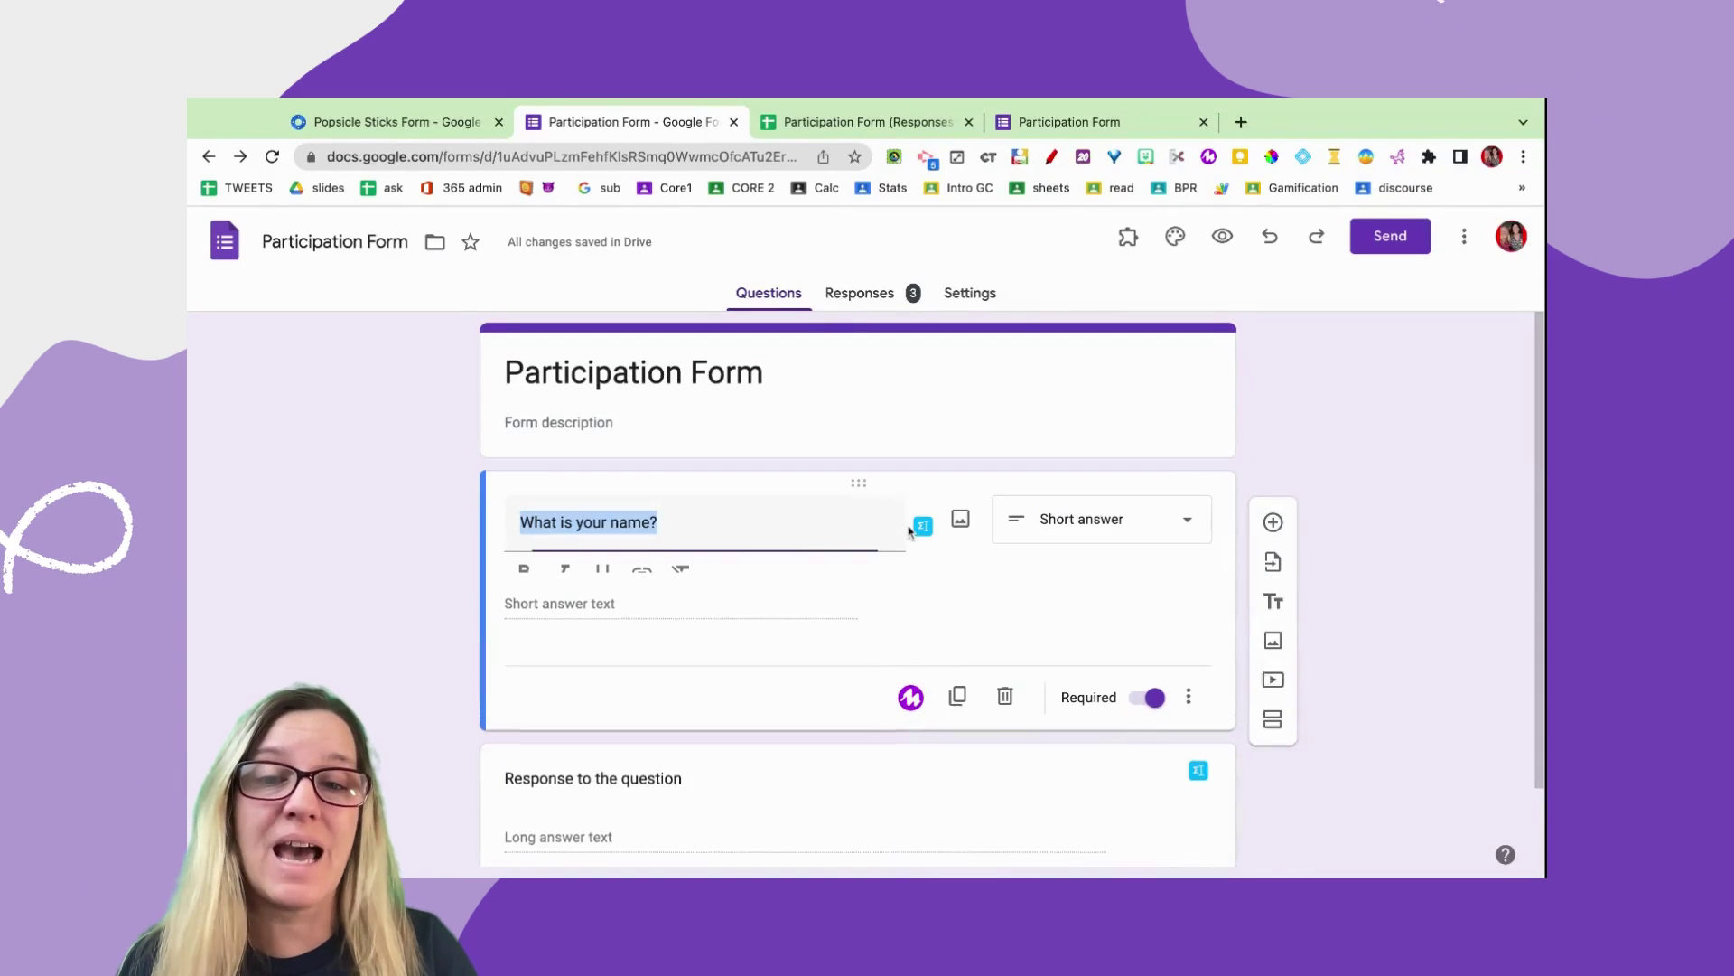
pyautogui.click(1129, 251)
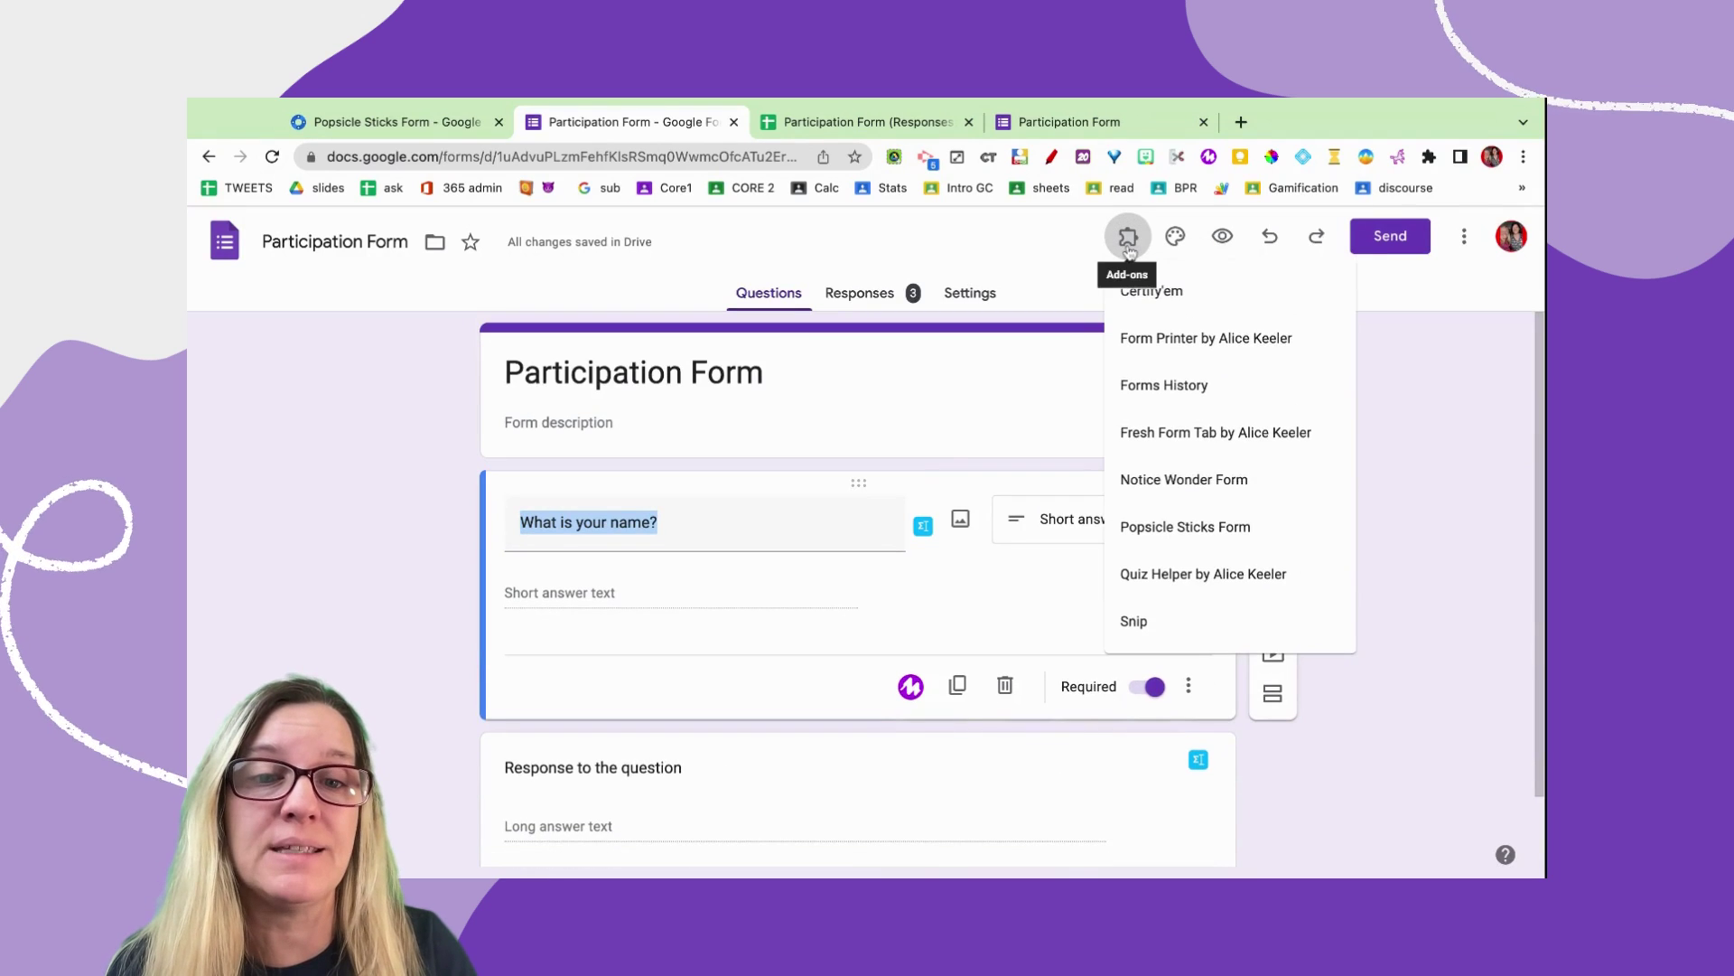
pyautogui.click(1161, 533)
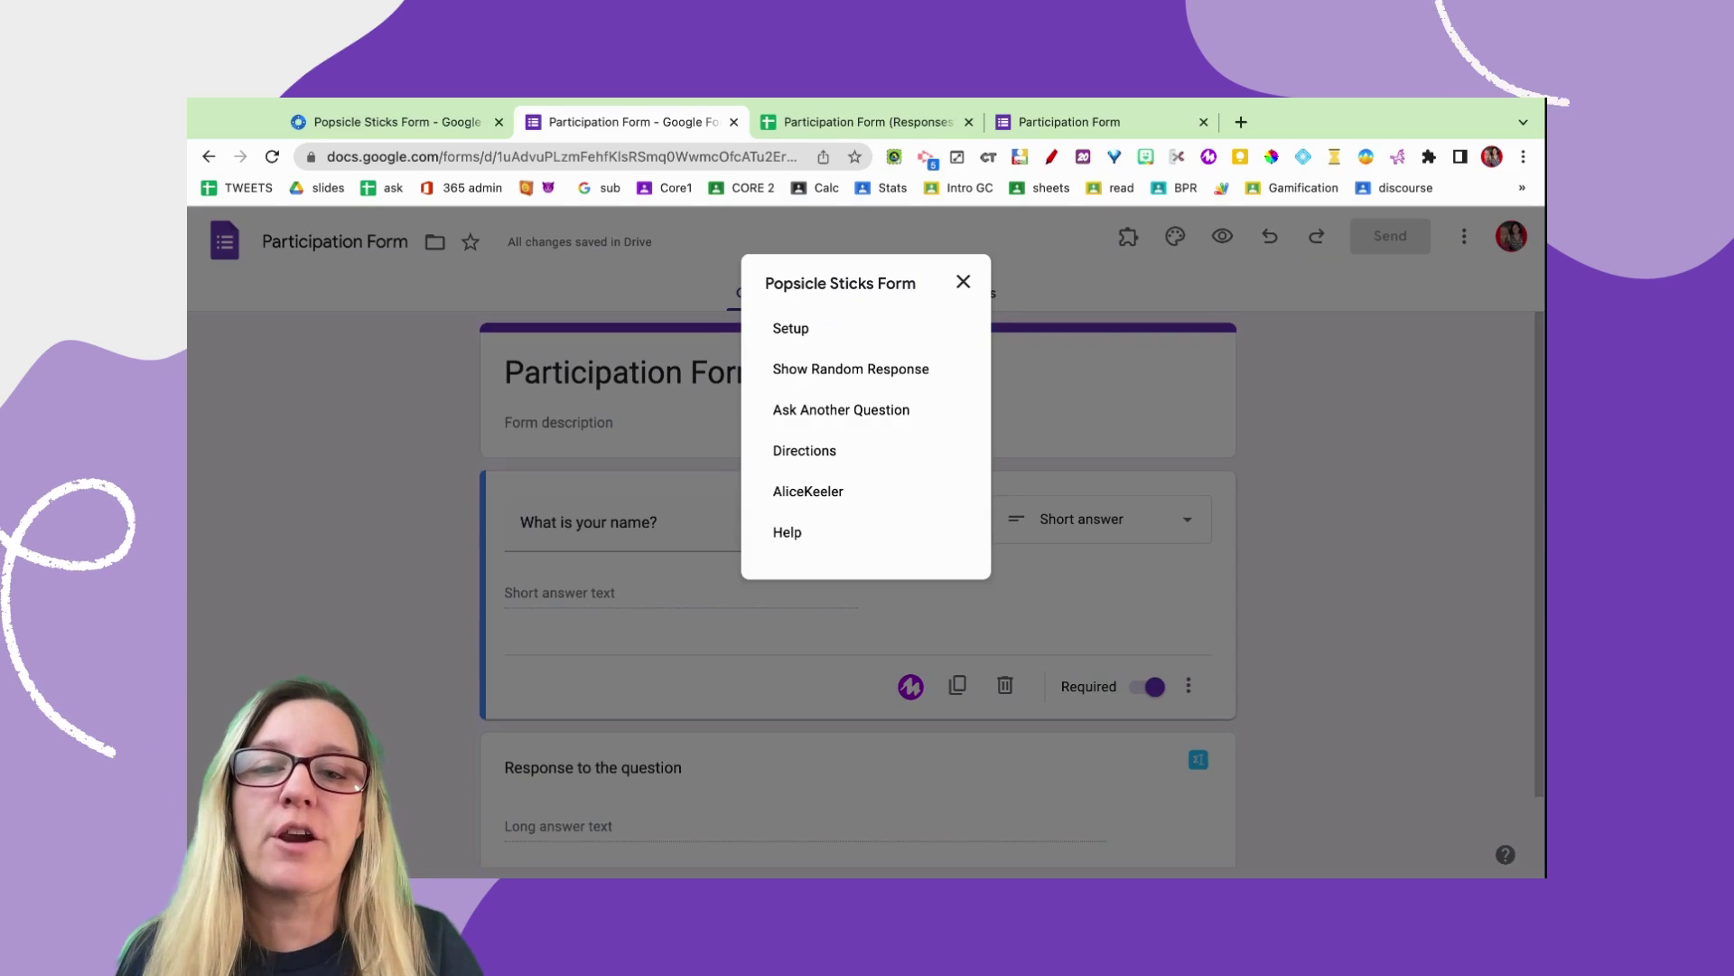
pyautogui.click(850, 368)
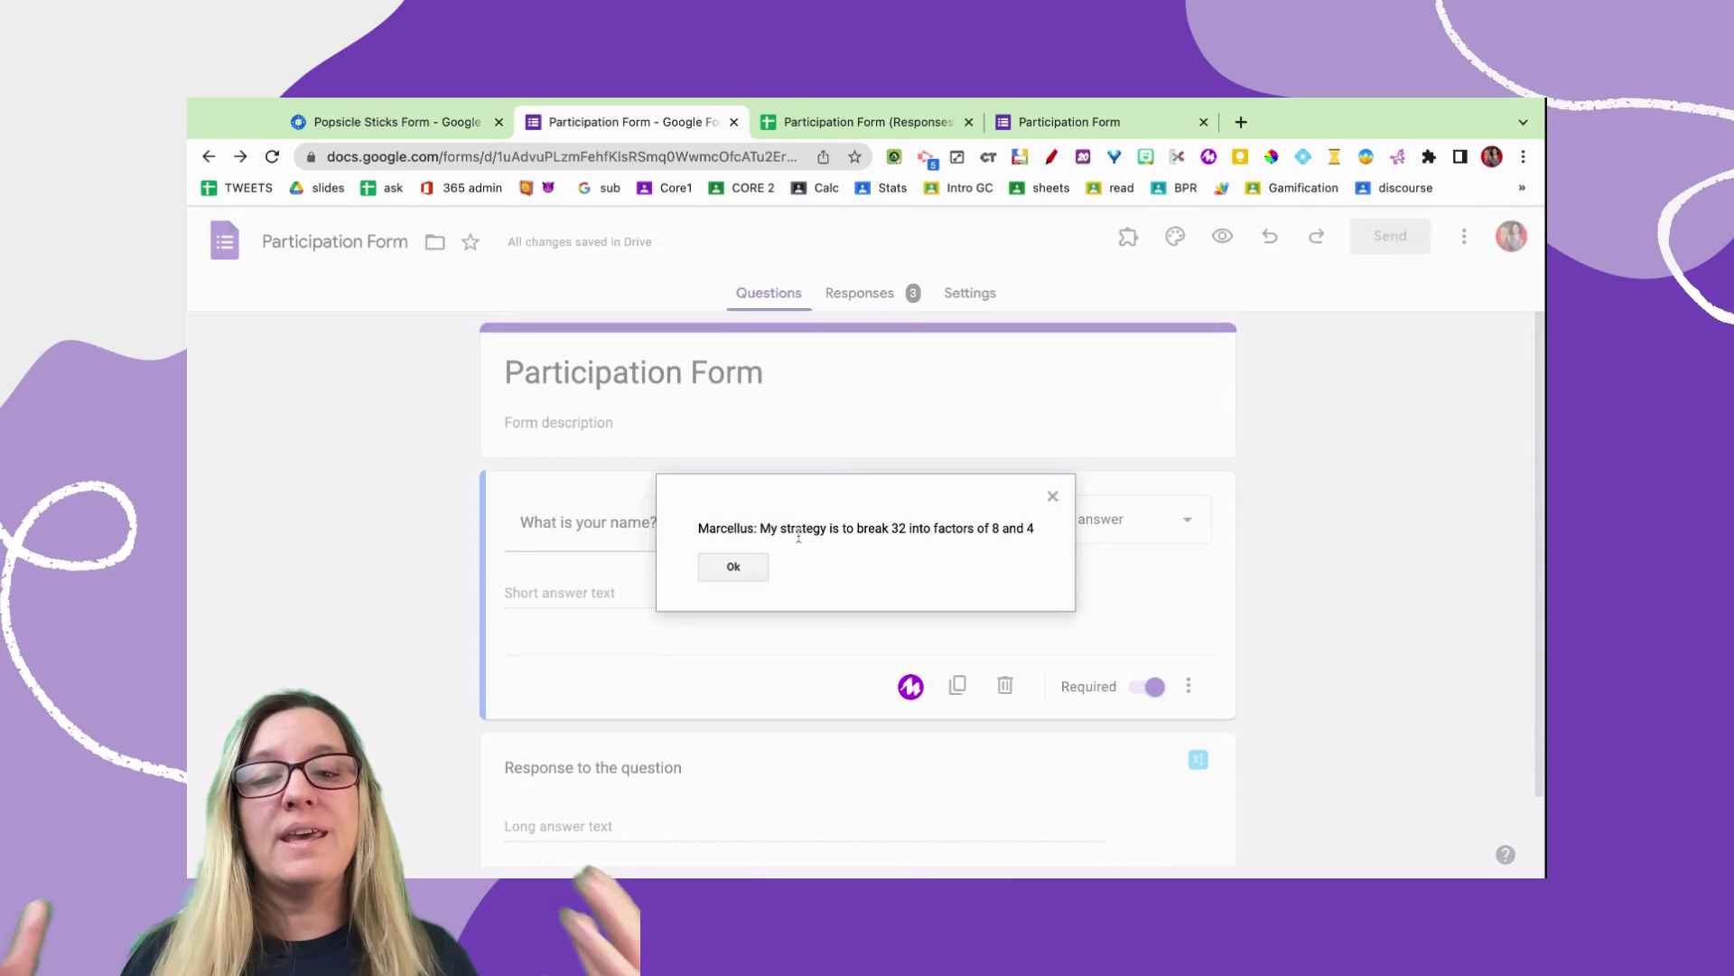
pyautogui.click(733, 568)
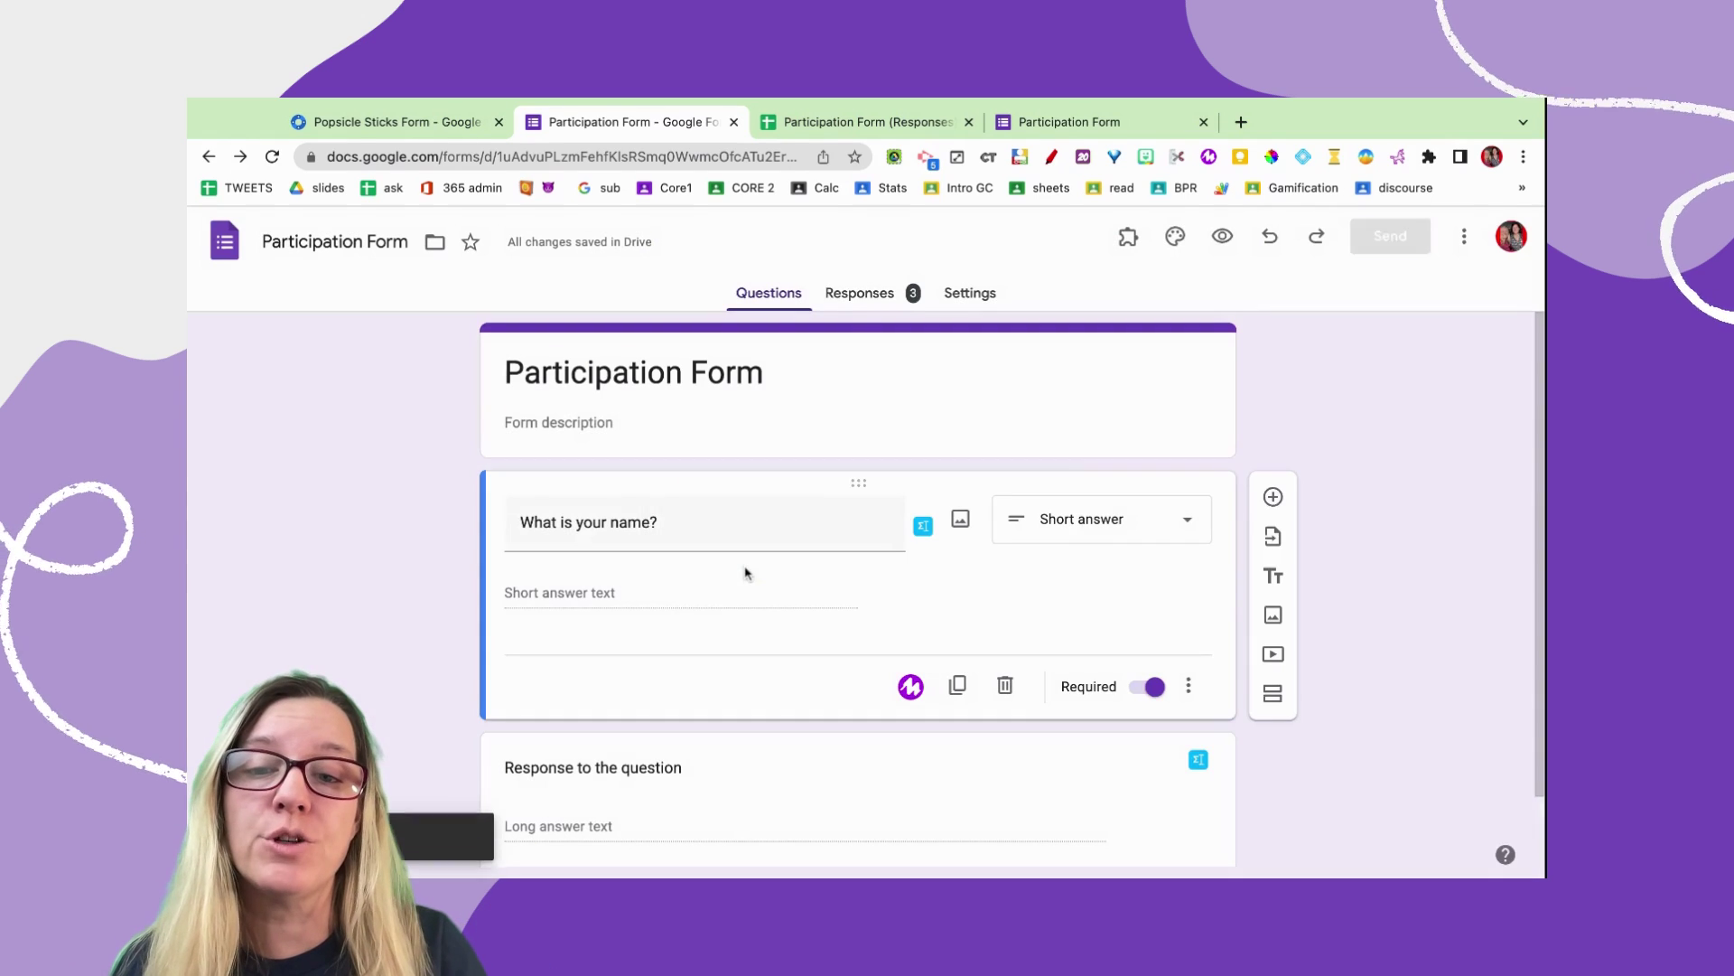
pyautogui.click(1129, 249)
# - Draw another random response with Popsicle Sticks Form and dismiss the alert
pyautogui.click(1163, 520)
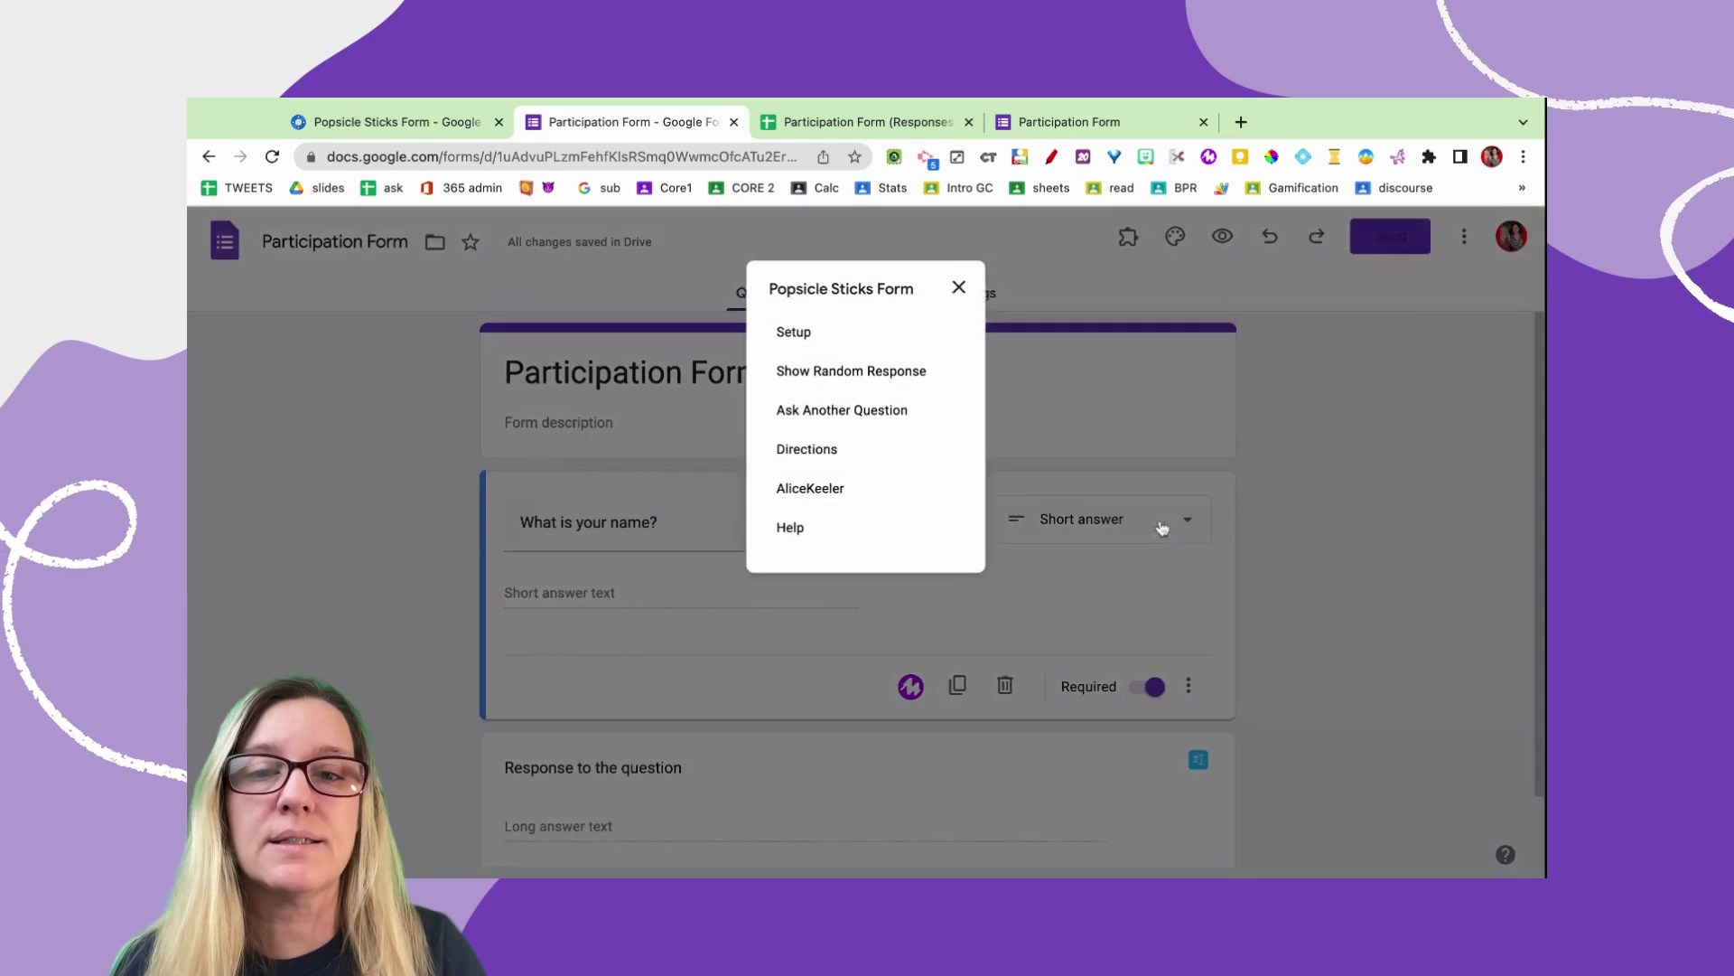
pyautogui.click(858, 378)
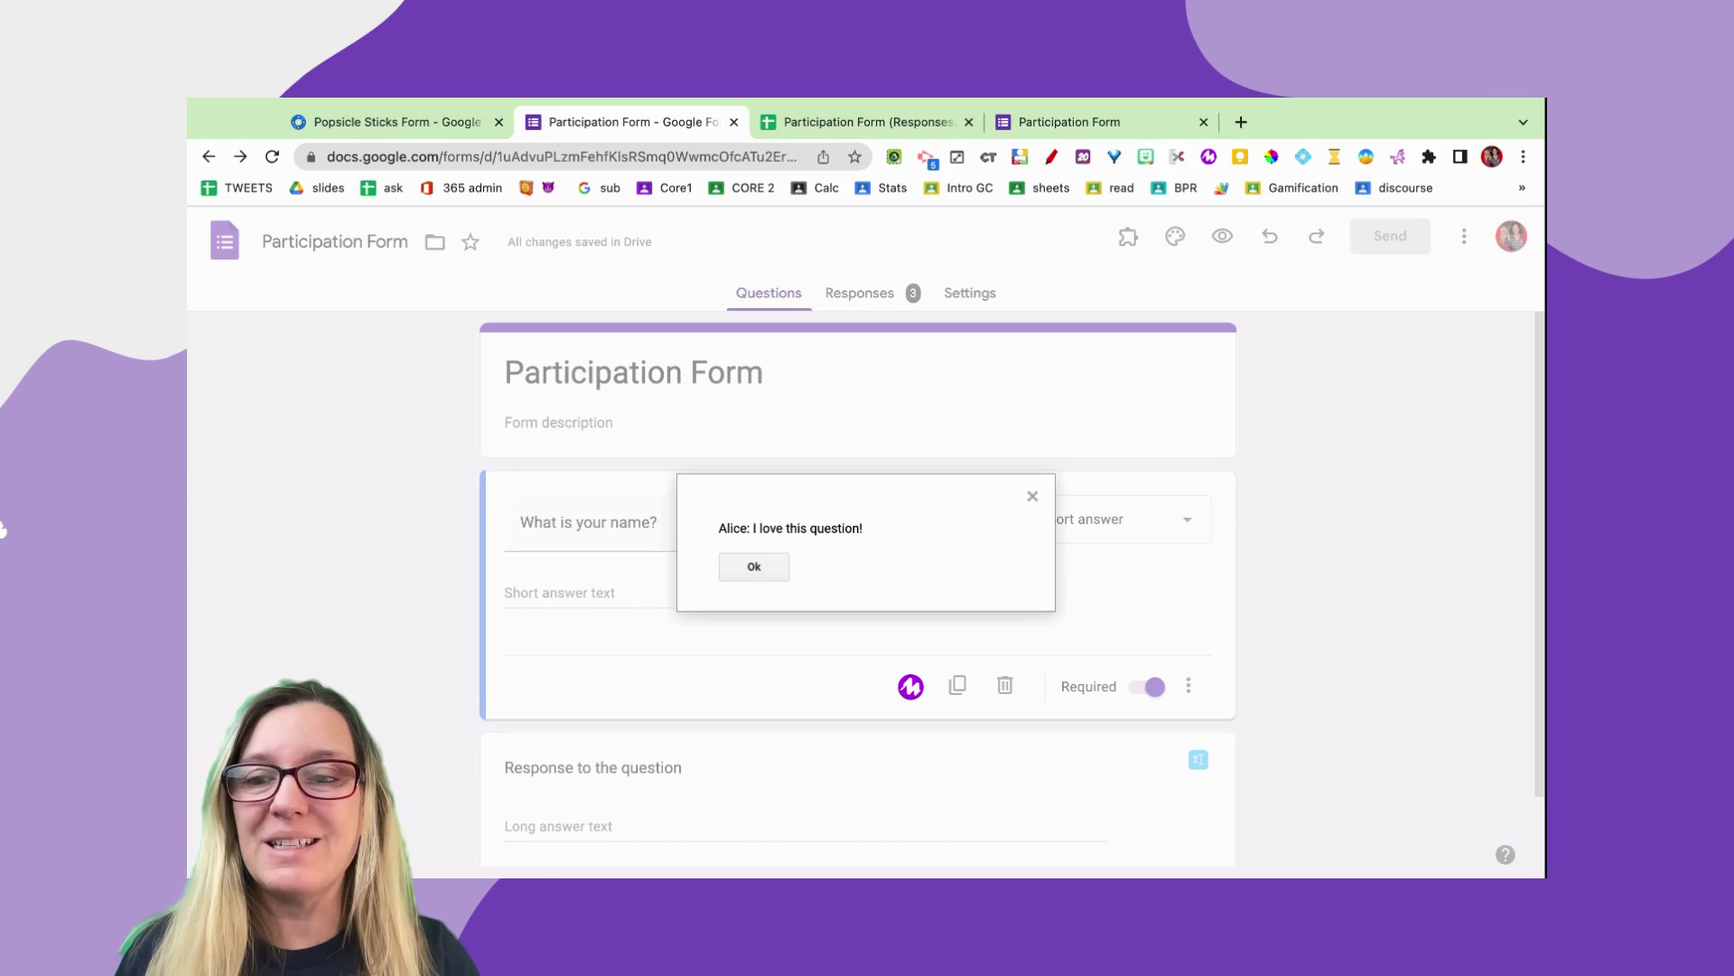
pyautogui.press('Return')
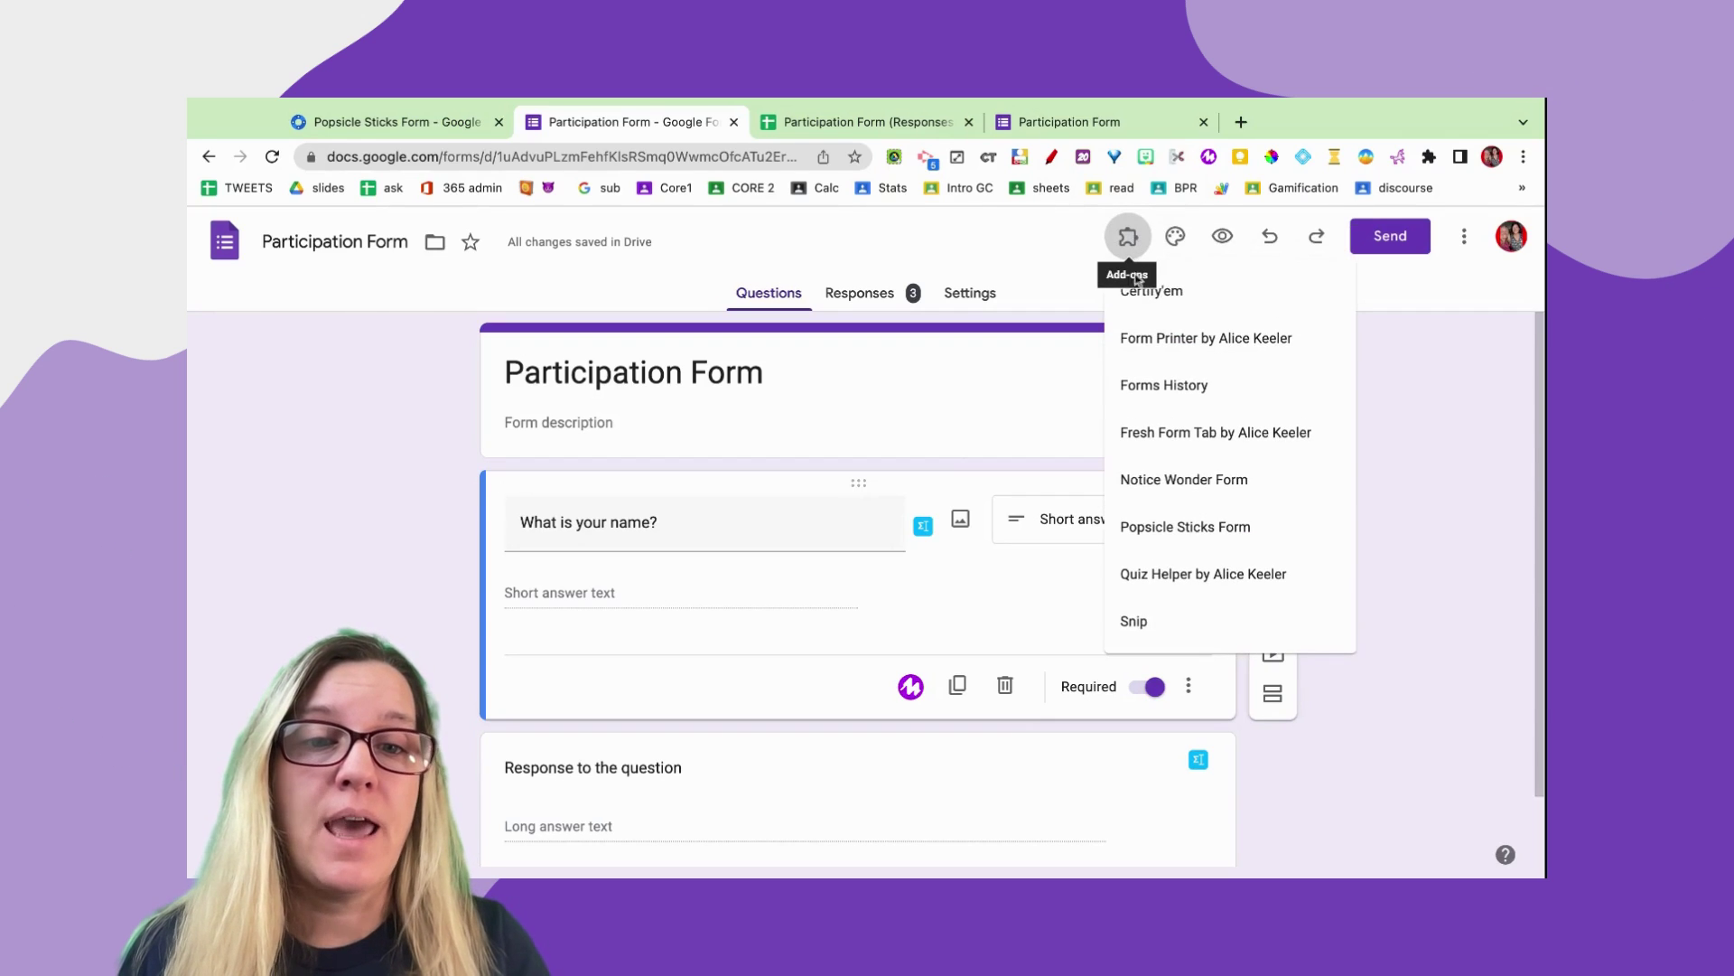
# - Clear all responses via Popsicle Sticks Form's Ask Another Question, then preview the empty form
pyautogui.click(1176, 533)
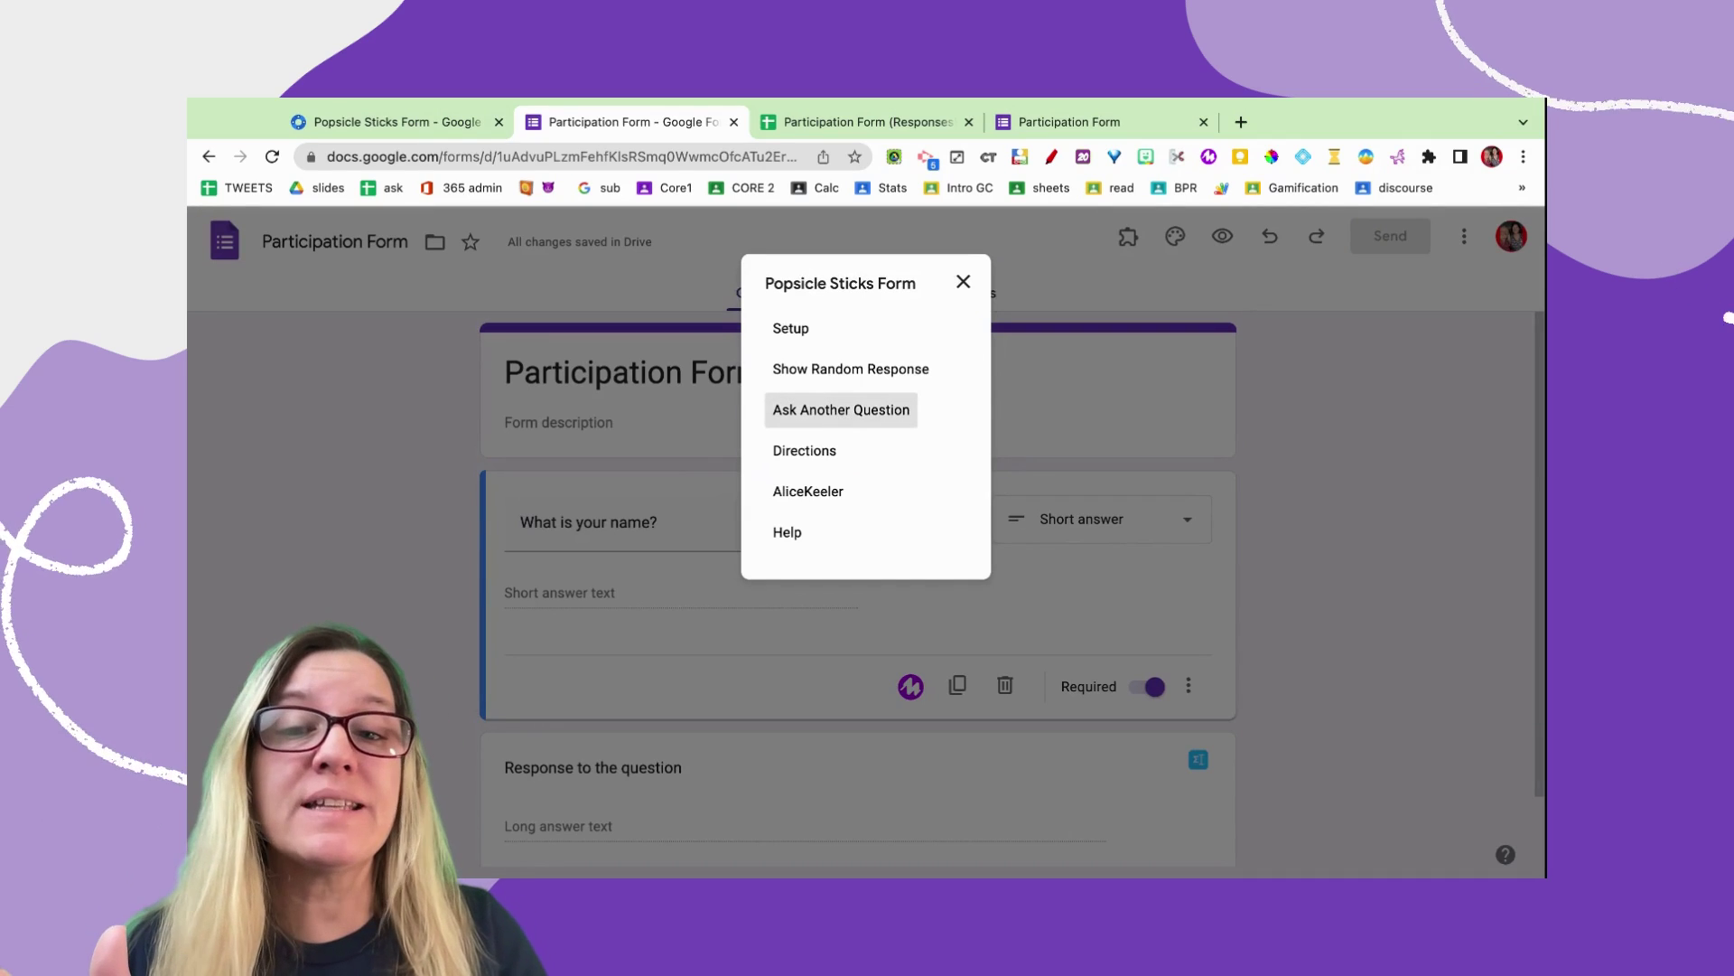
pyautogui.click(841, 410)
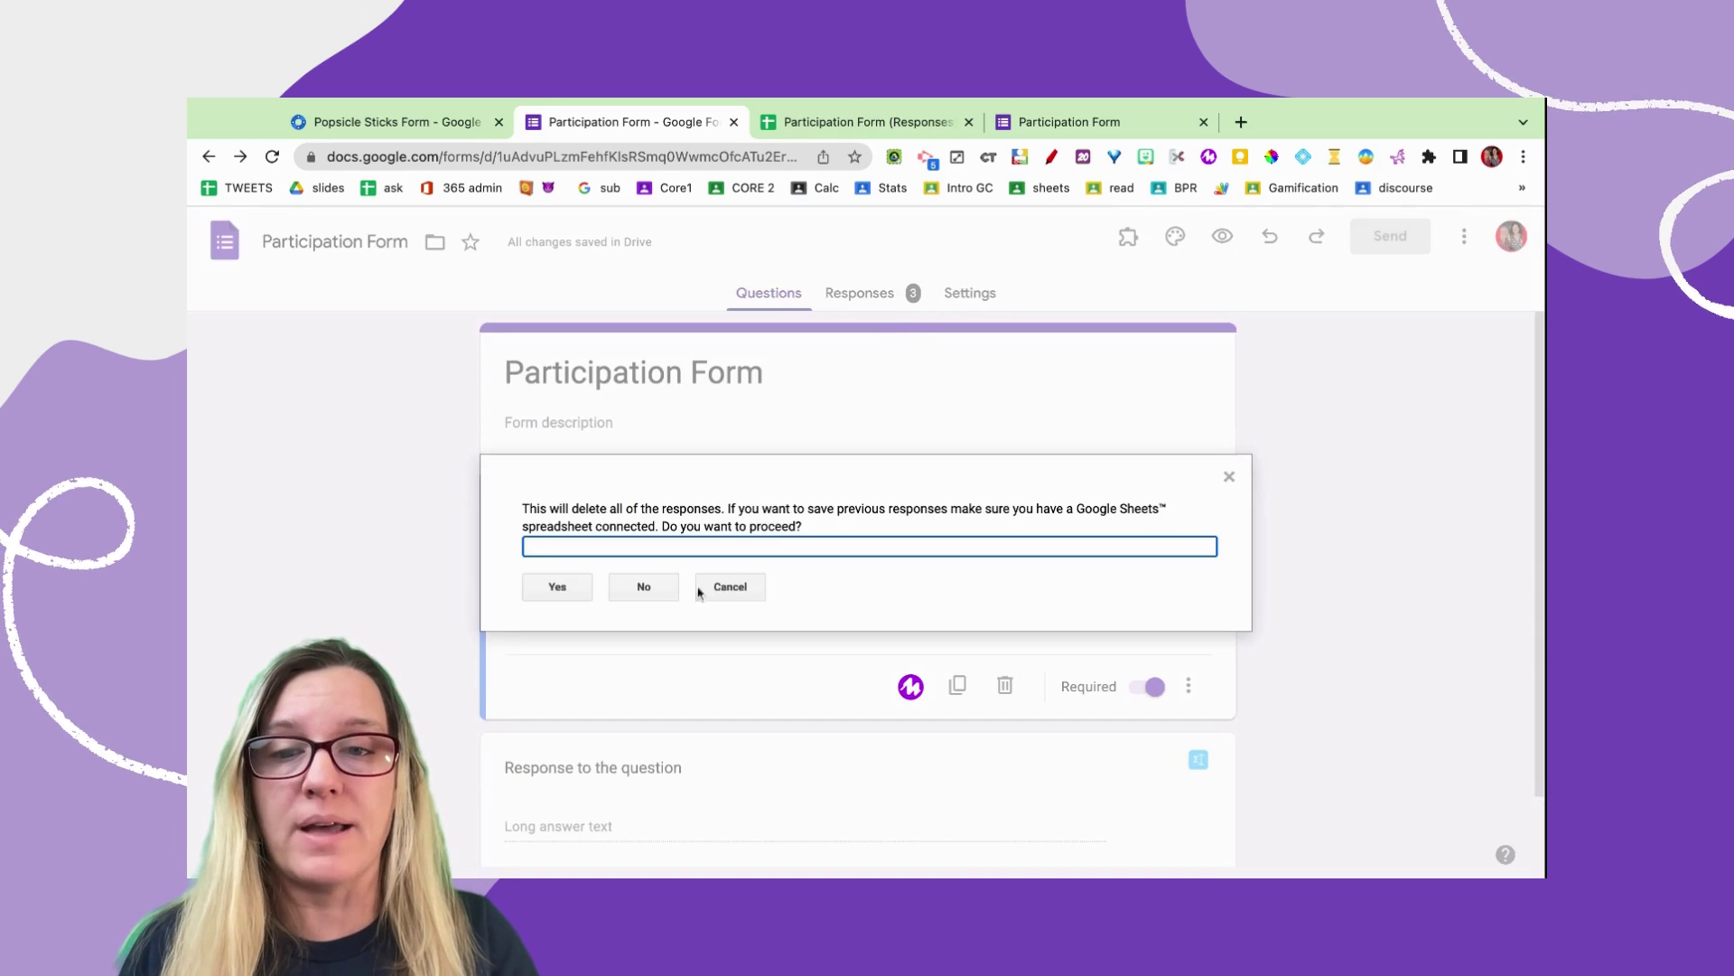
pyautogui.click(556, 587)
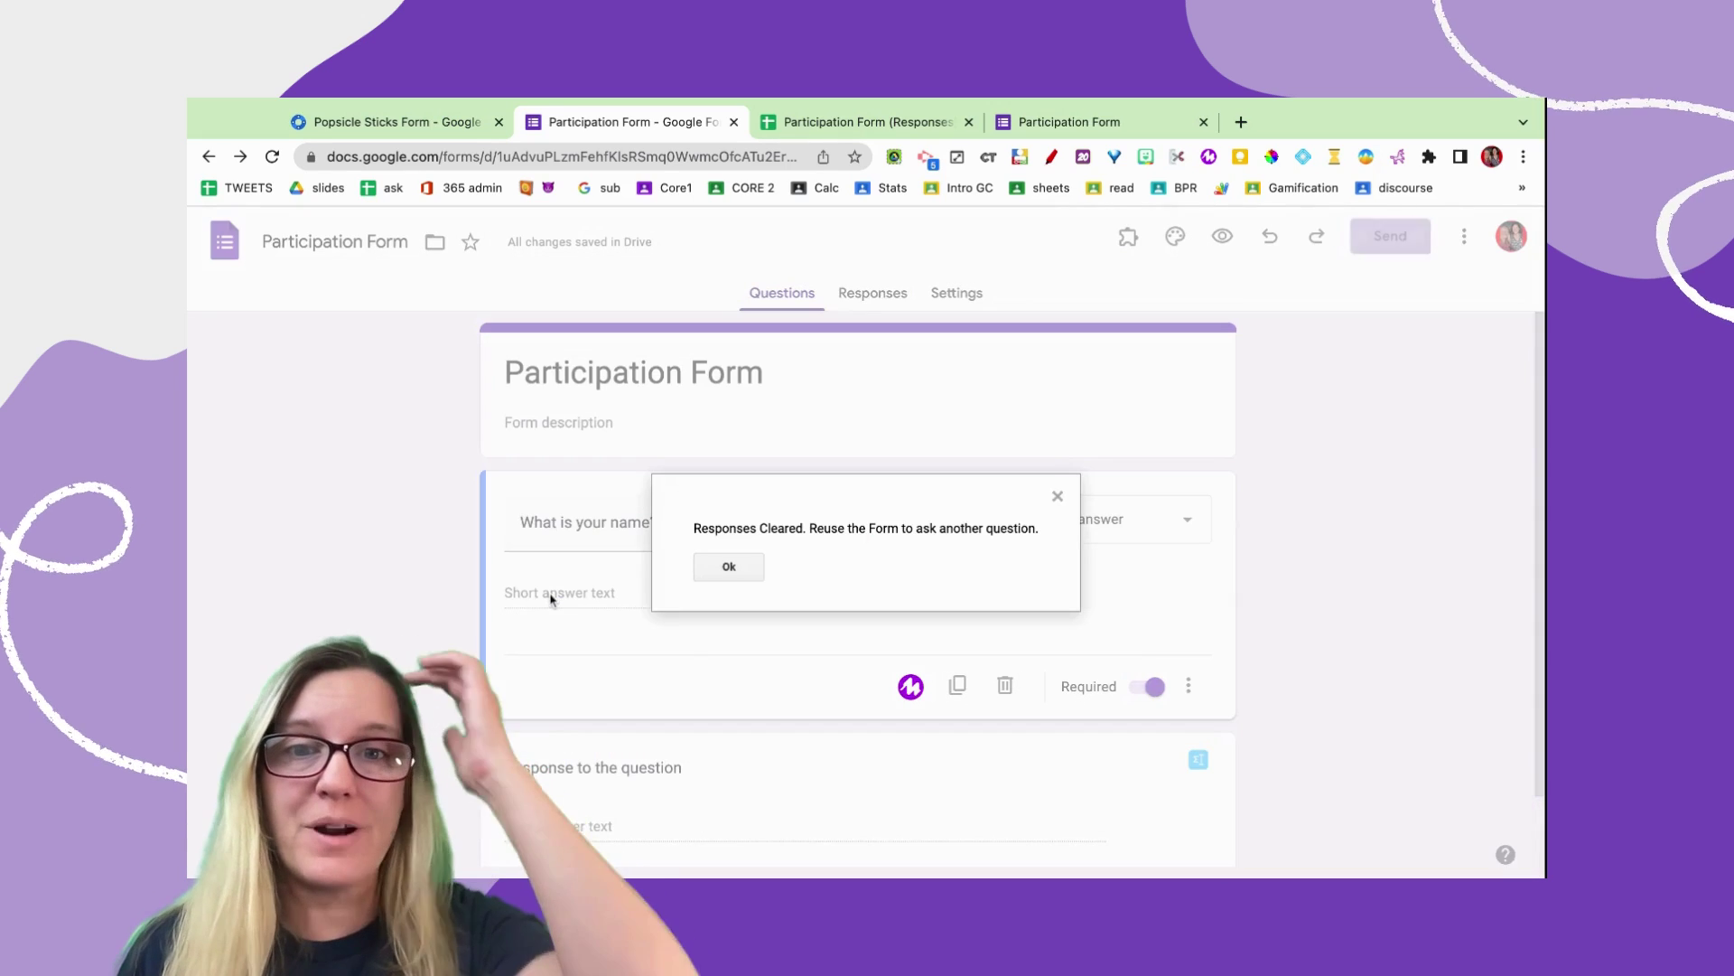
pyautogui.click(708, 567)
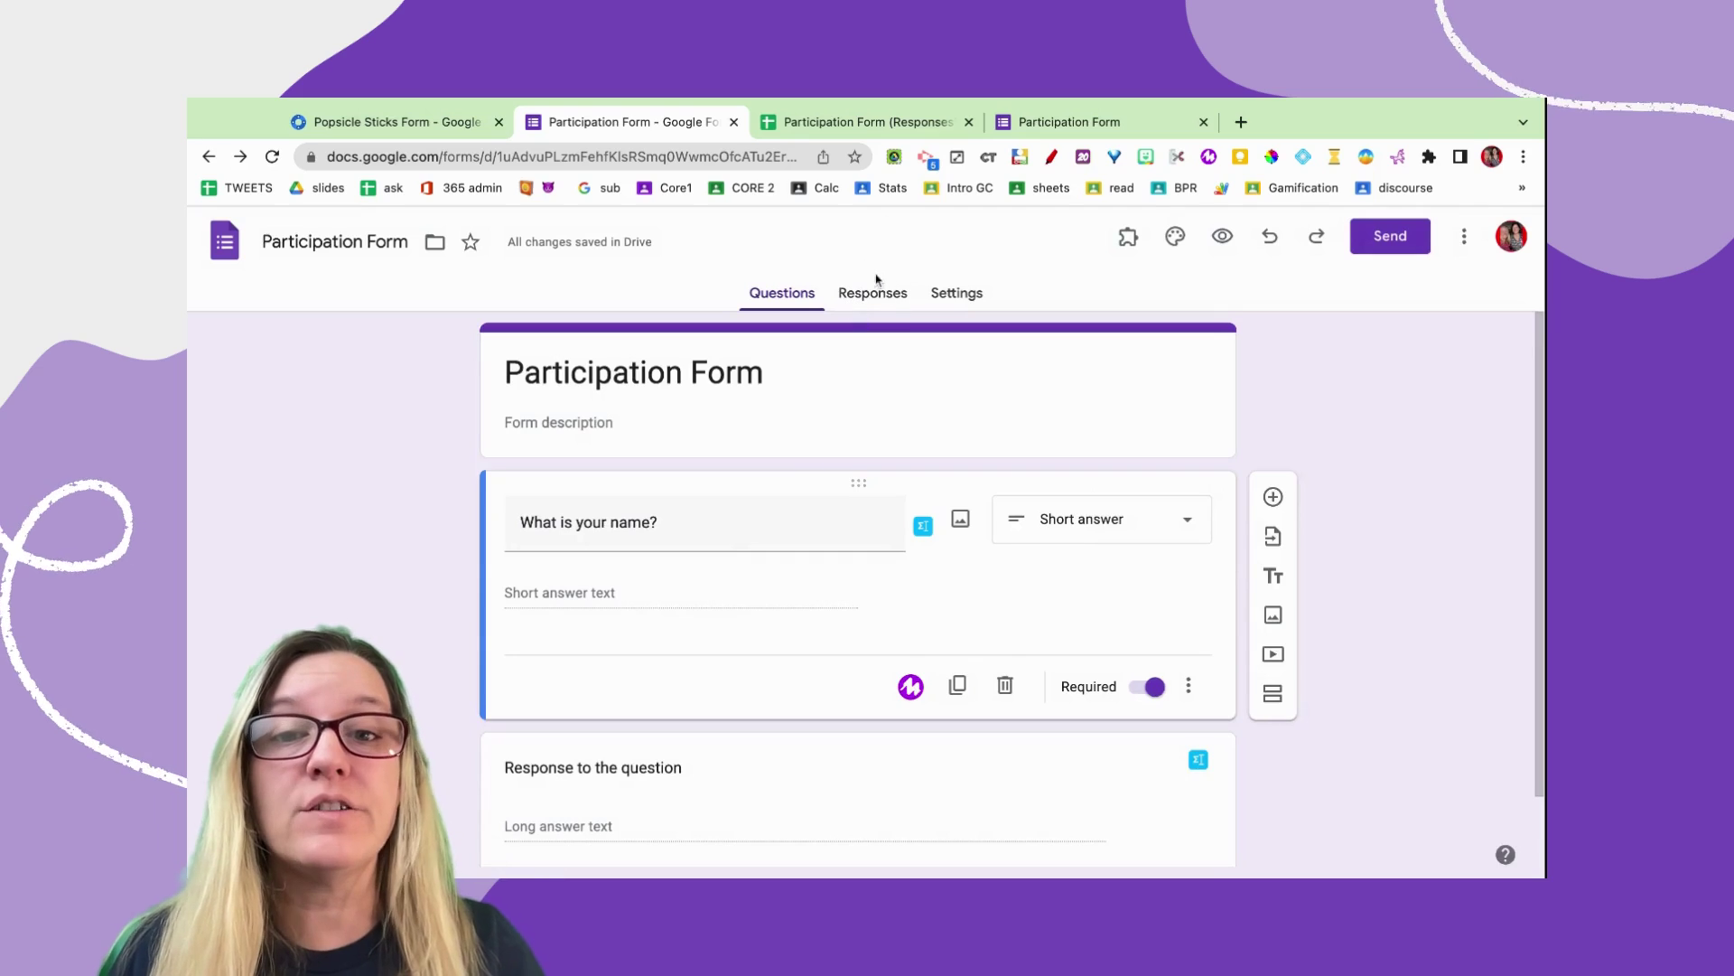
pyautogui.click(1222, 237)
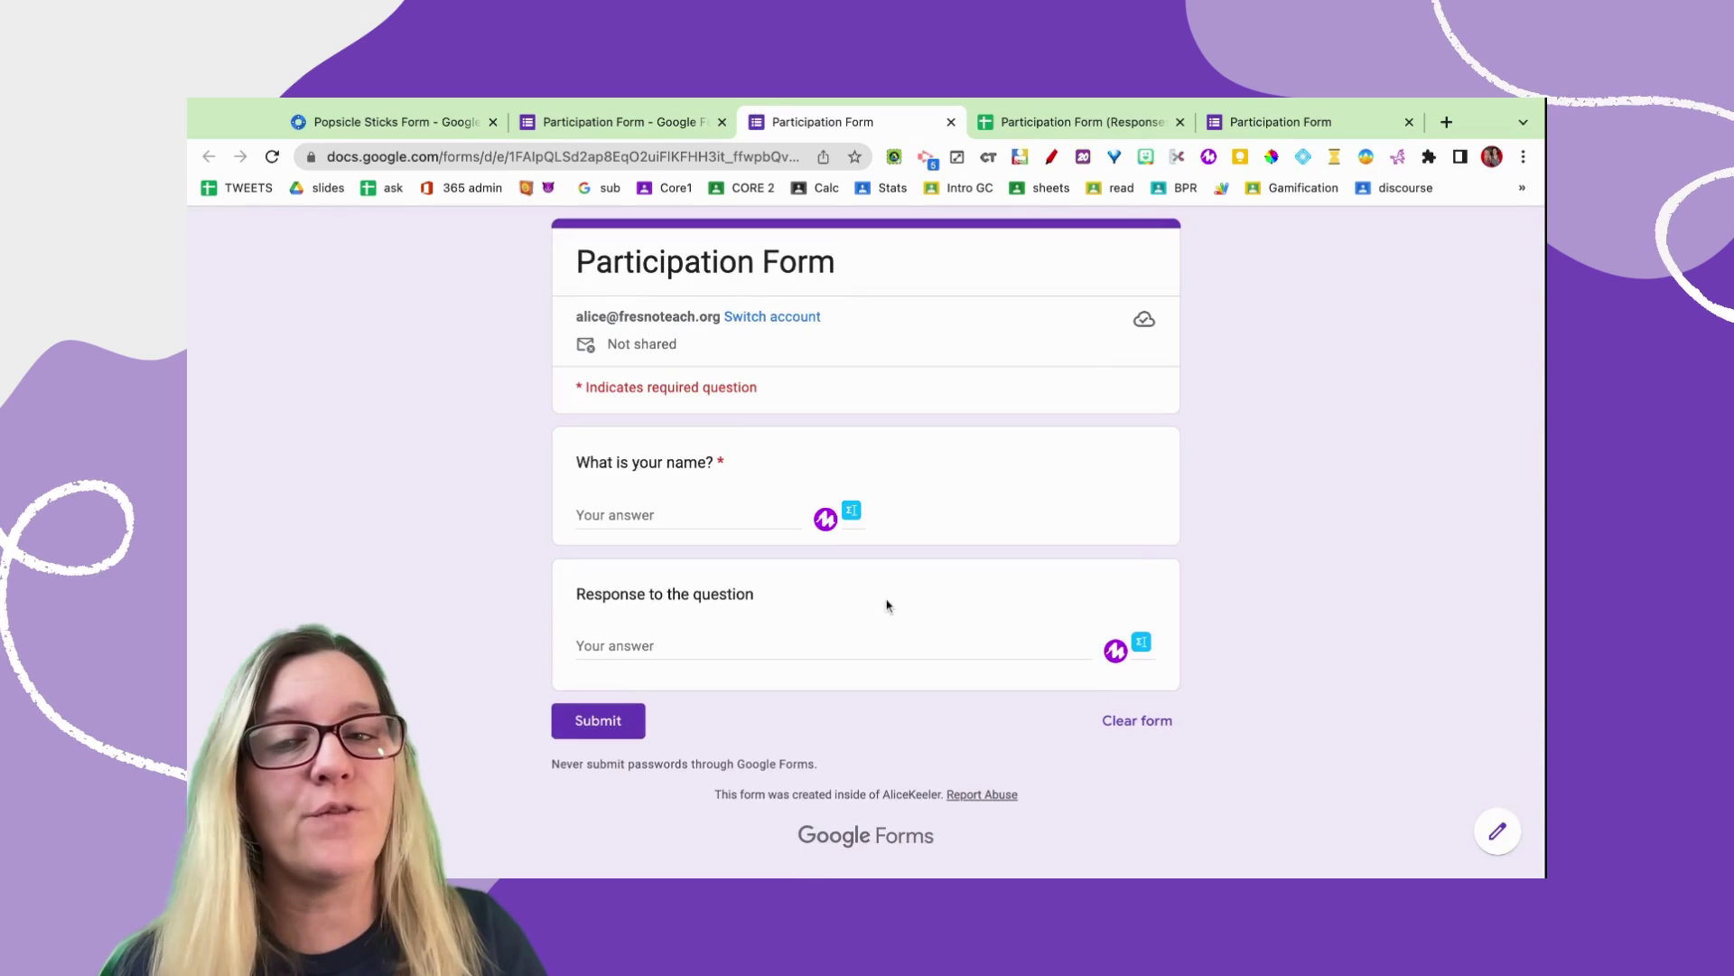